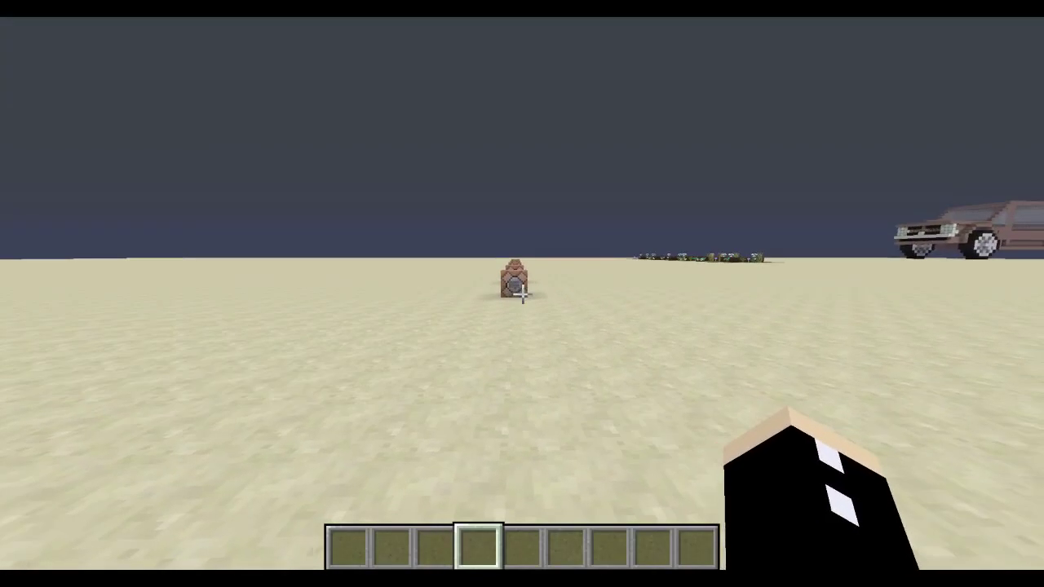
Step: Run the first command block to add a dummy scoreboard objective named test
{"action": "key", "text": "w"}
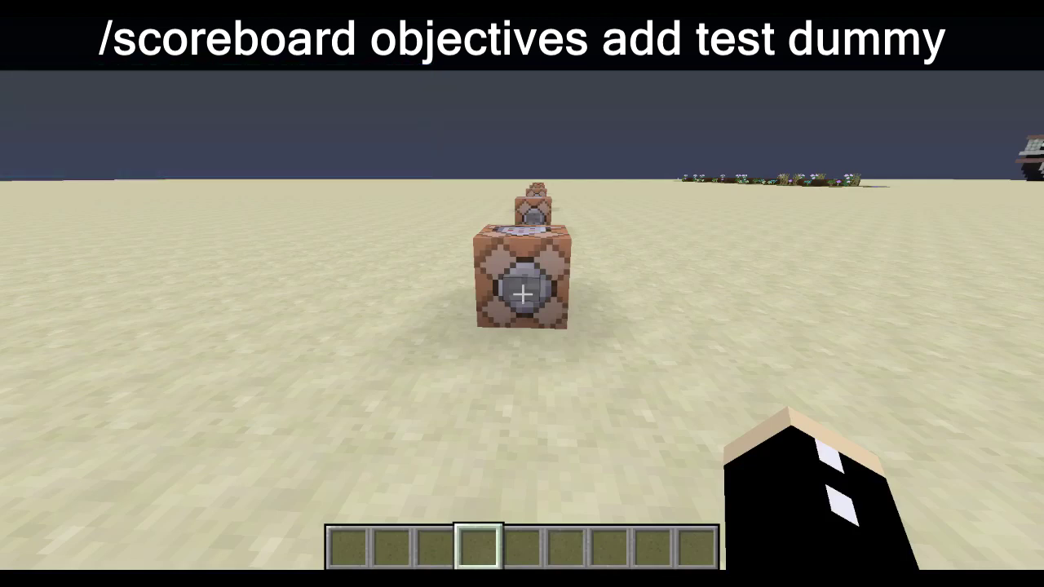
{"action": "right_click", "coordinate": [523, 294]}
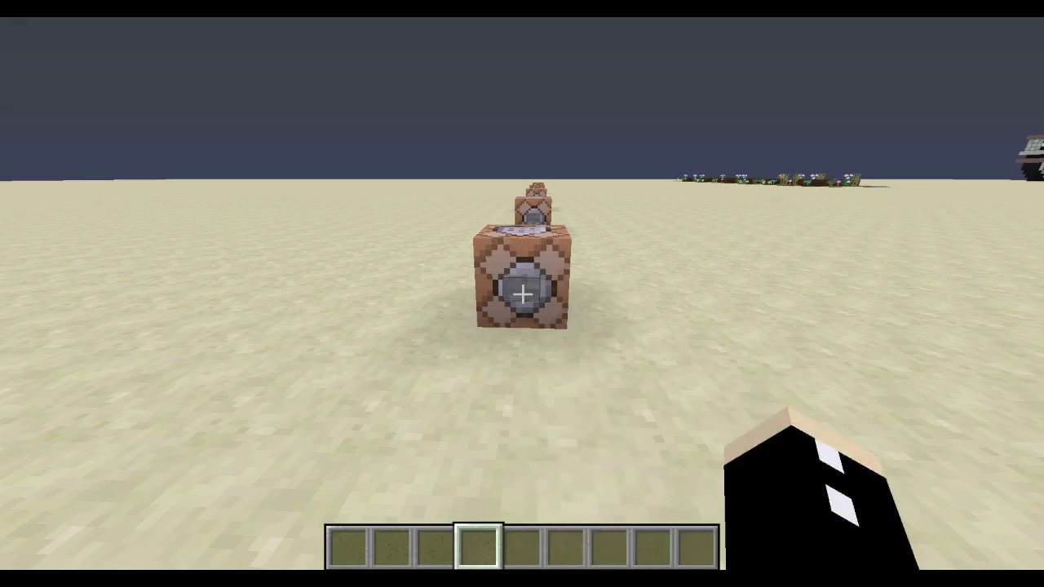
{"action": "key", "text": "s"}
{"action": "key", "text": "s"}
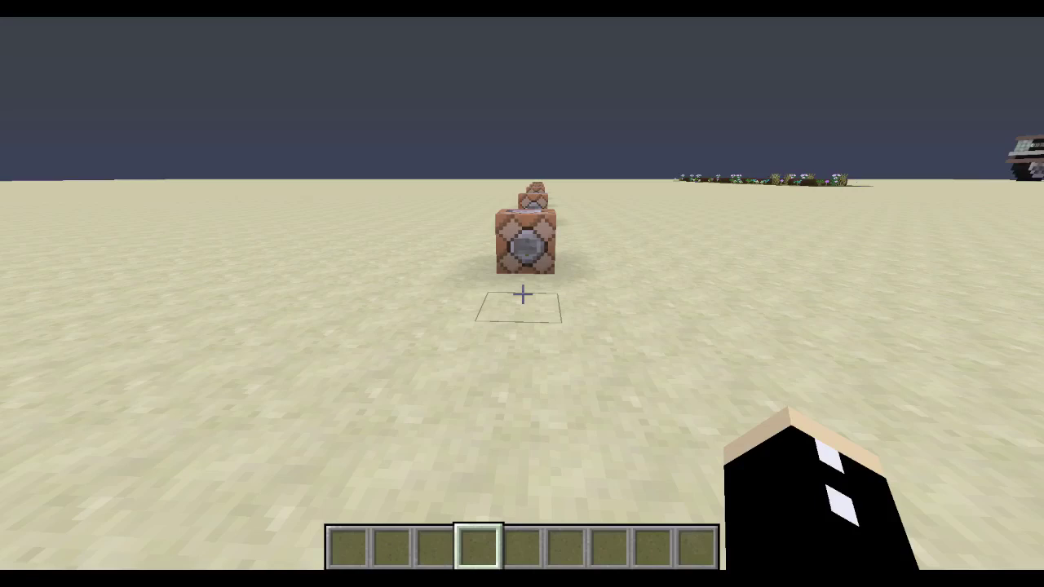
{"action": "key", "text": "s"}
{"action": "key", "text": "w"}
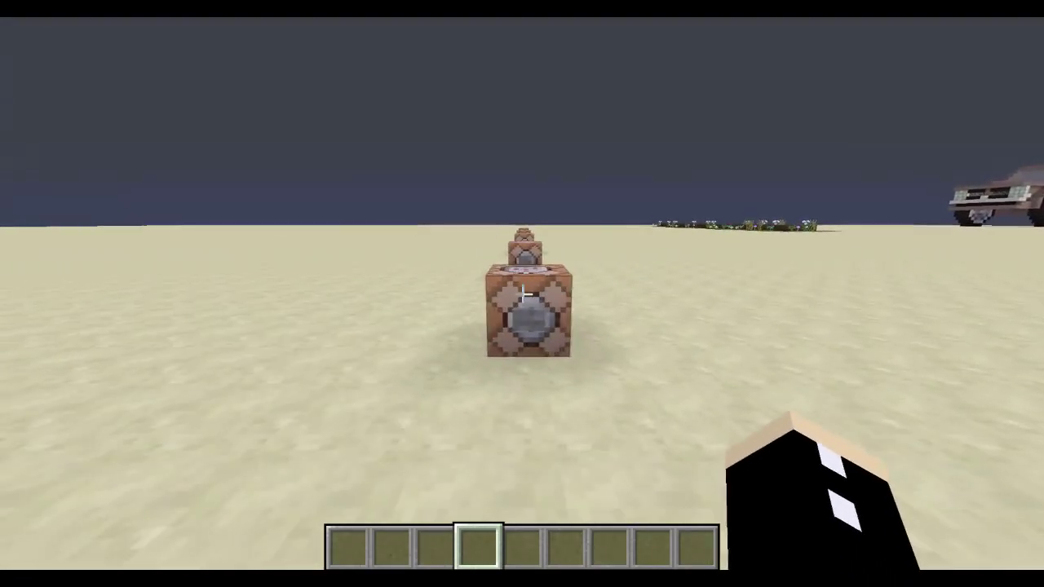
{"action": "key", "text": "w"}
{"action": "key", "text": "t"}
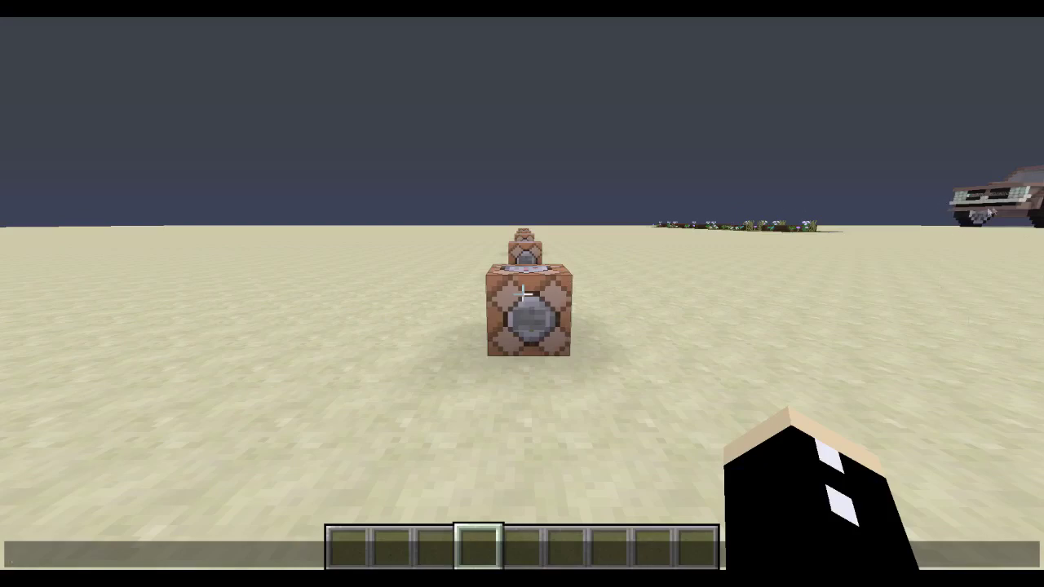
{"action": "key", "text": "Escape"}
Step: Run the next command block to show the test objective in the sidebar
{"action": "key", "text": "w"}
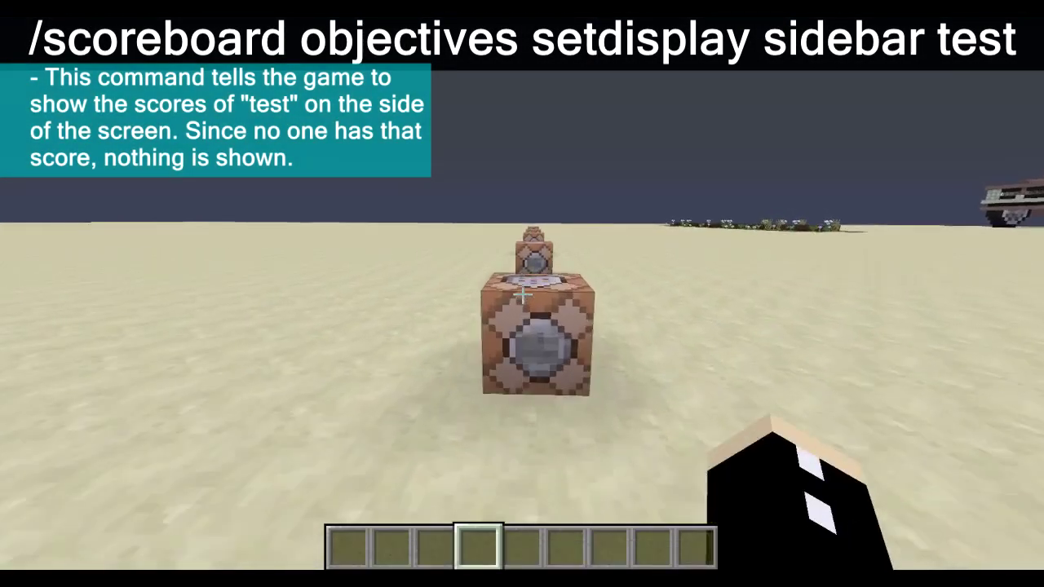
{"action": "key", "text": "w"}
{"action": "key", "text": "space"}
{"action": "right_click", "coordinate": [523, 294]}
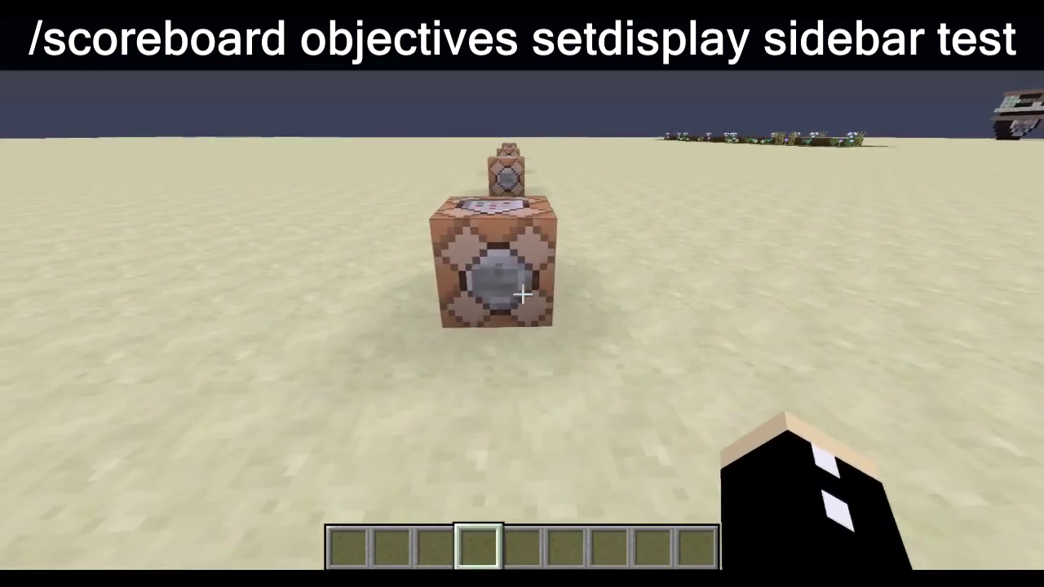
{"action": "key", "text": "t"}
{"action": "key", "text": "Escape"}
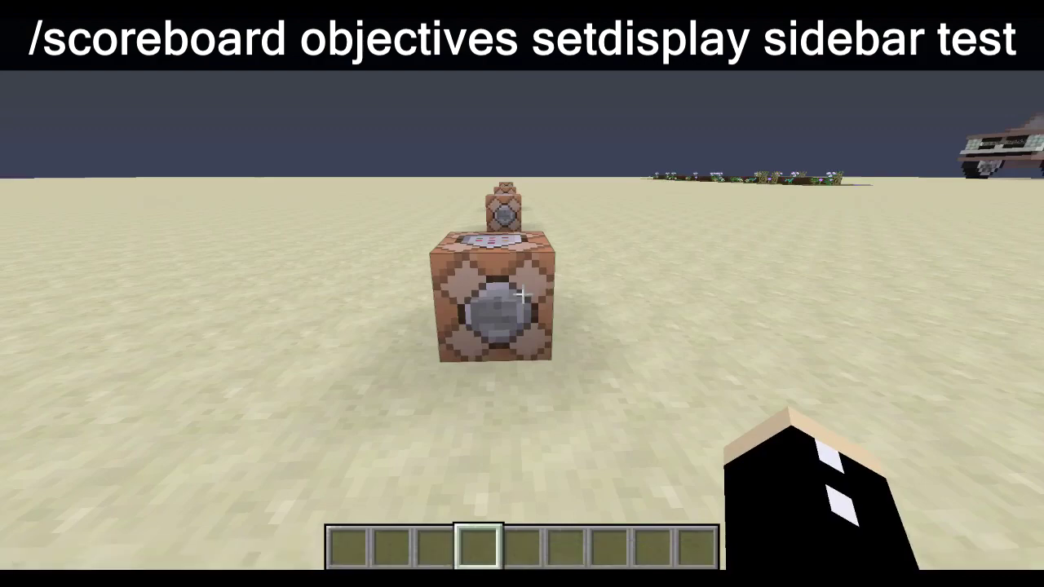
Step: Run the command block that adds 5 to the nearest player's test score five times
{"action": "key", "text": "w"}
{"action": "key", "text": "a"}
{"action": "key", "text": "w"}
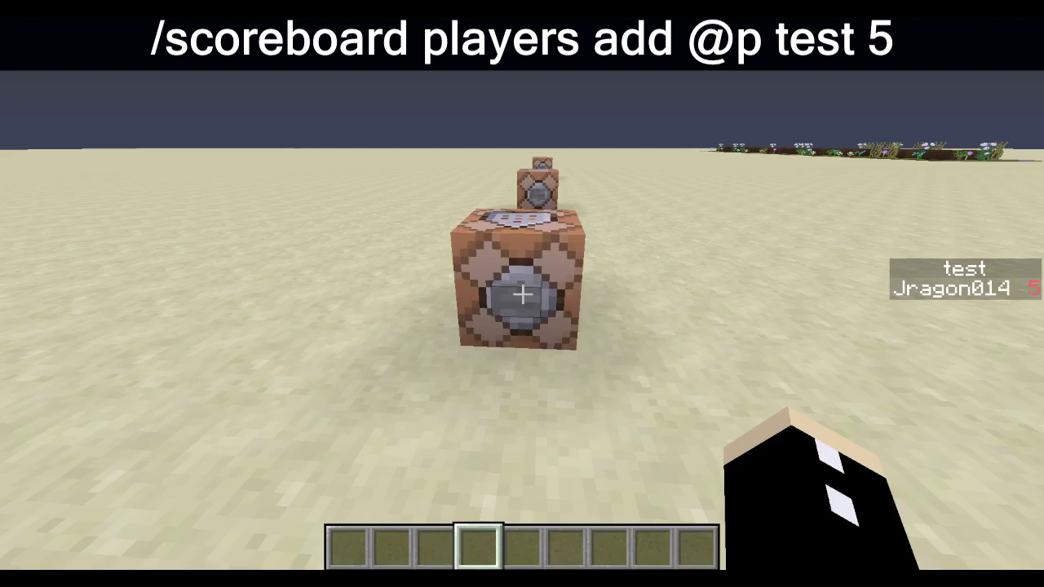
{"action": "right_click", "coordinate": [522, 294]}
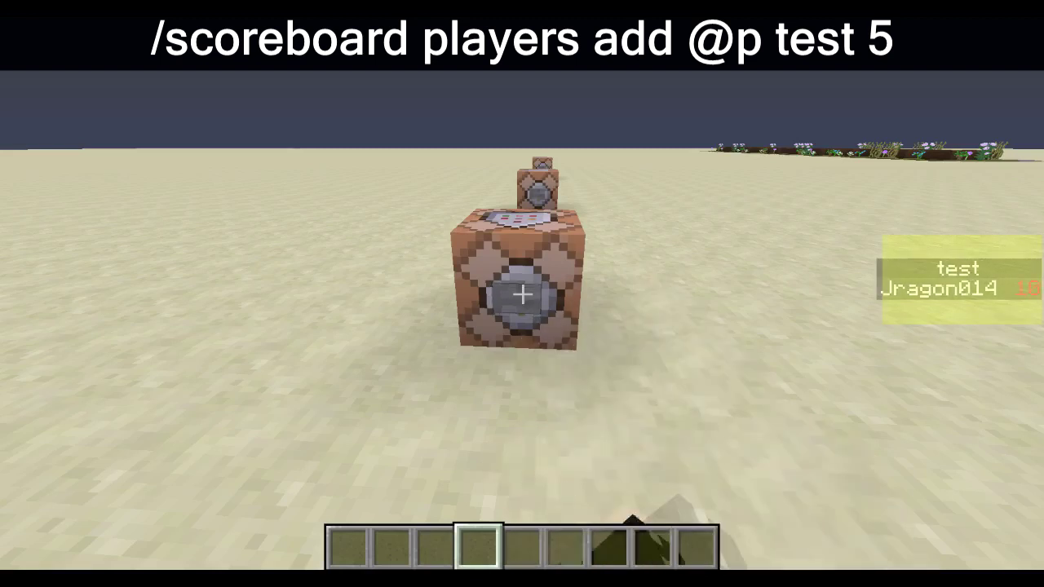
{"action": "right_click", "coordinate": [522, 293]}
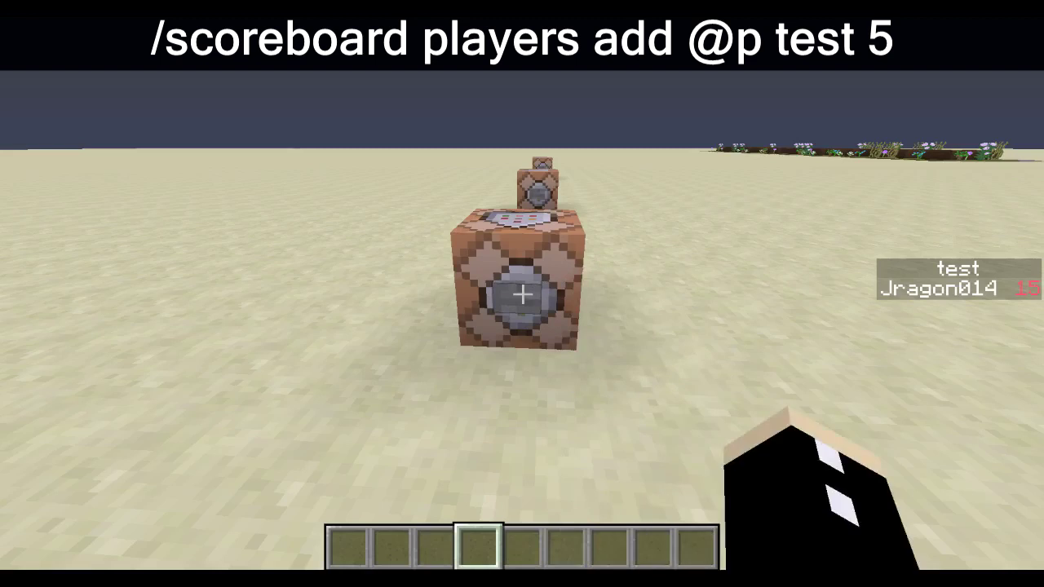
{"action": "right_click", "coordinate": [522, 293]}
{"action": "right_click", "coordinate": [522, 294]}
Step: Change the score-adding block's command to /scoreboard players add @p test 3
{"action": "key", "text": "s"}
{"action": "key", "text": "w"}
{"action": "right_click", "coordinate": [521, 293]}
{"action": "type", "text": "3"}
{"action": "key", "text": "Return"}
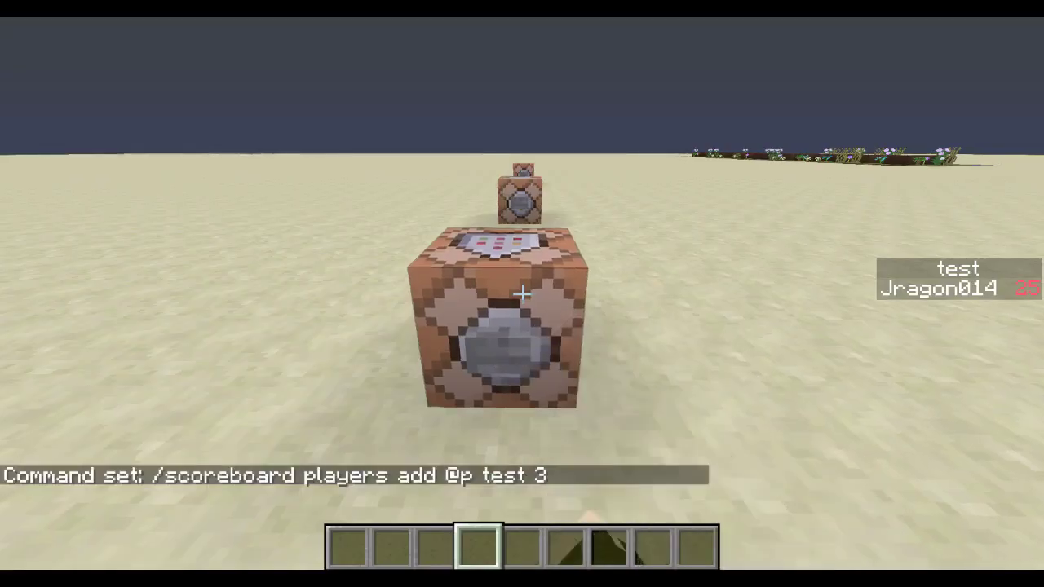
Step: Run the edited command block three times to raise the nearest player's test score by 3 each time
{"action": "right_click", "coordinate": [522, 293]}
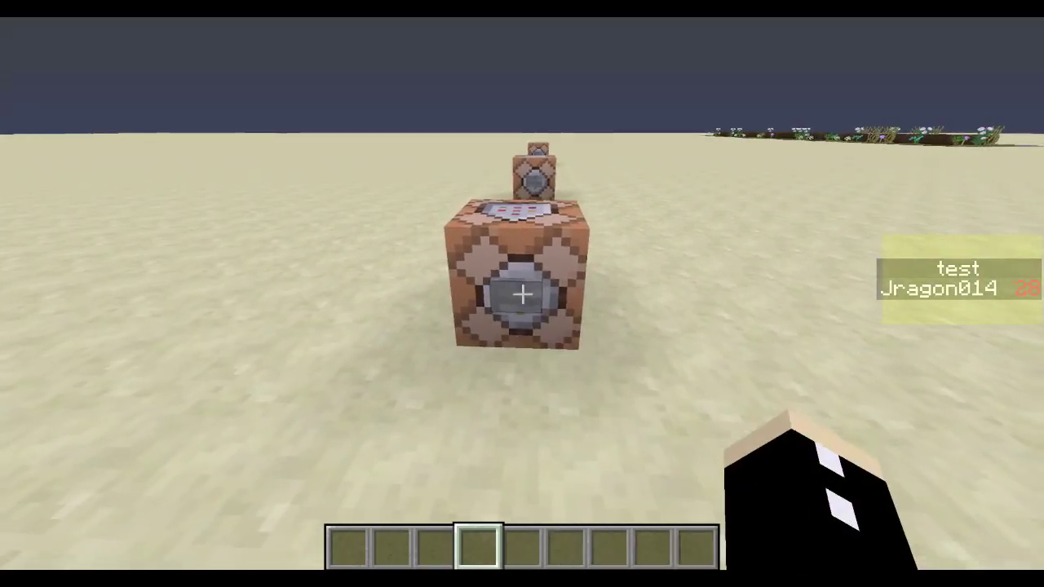
{"action": "key", "text": "s"}
{"action": "key", "text": "w"}
{"action": "right_click", "coordinate": [522, 294]}
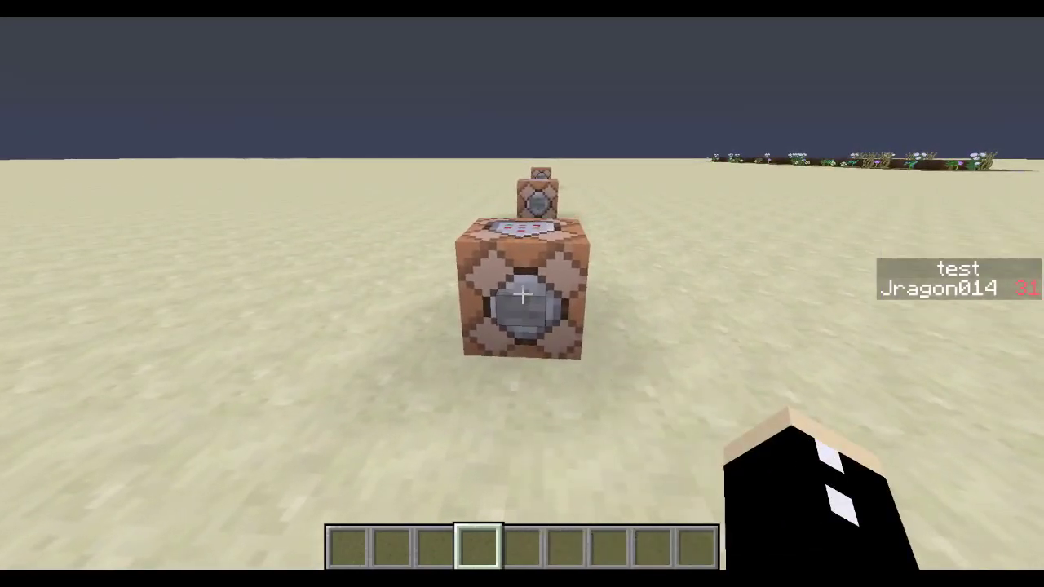
{"action": "right_click", "coordinate": [522, 294]}
{"action": "key", "text": "s"}
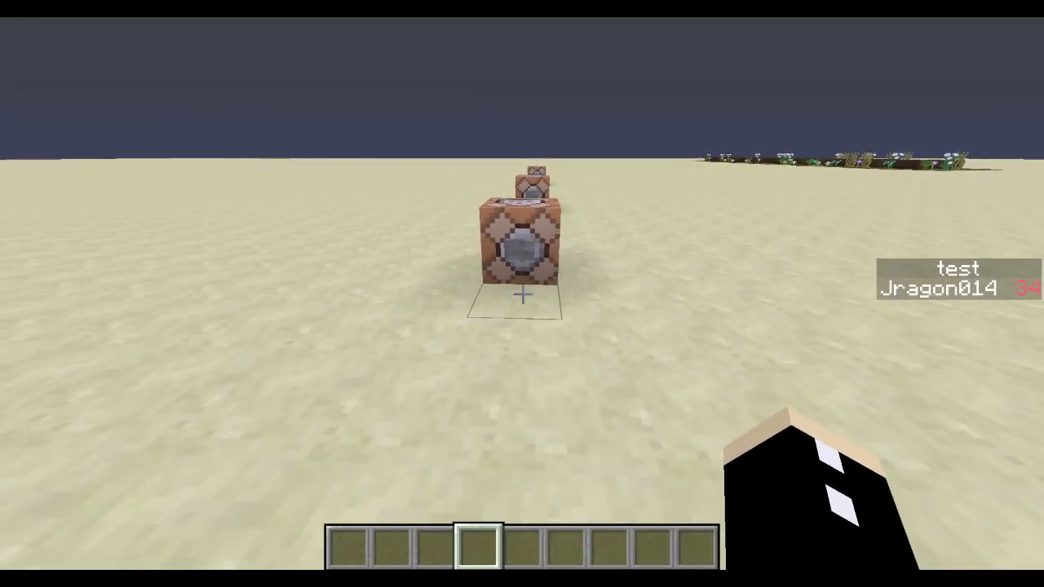
Step: Get an armour stand from the creative inventory and place it on top of the score-adding command block
{"action": "key", "text": "w"}
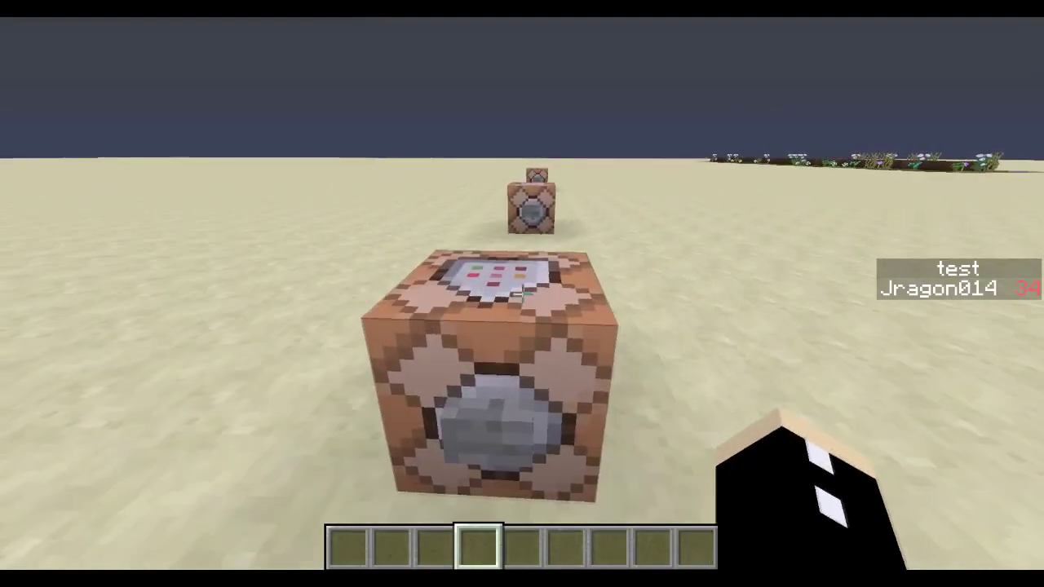
{"action": "key", "text": "e"}
{"action": "left_click", "coordinate": [701, 119]}
{"action": "type", "text": "arm"}
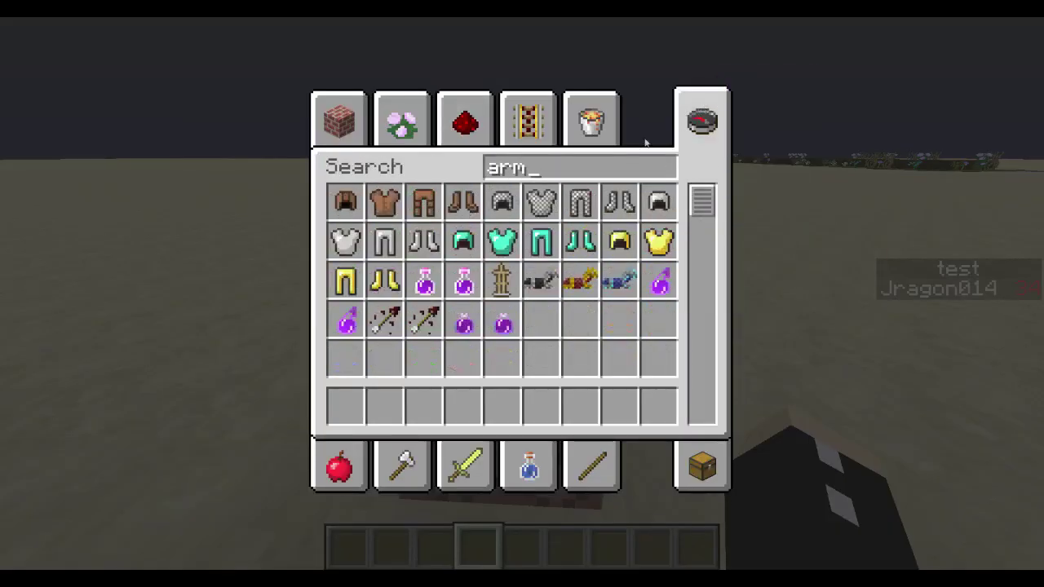
{"action": "left_click", "coordinate": [503, 280]}
{"action": "left_click", "coordinate": [503, 406]}
{"action": "key", "text": "e"}
{"action": "scroll", "coordinate": [522, 294], "scroll_direction": "down", "scroll_amount": 1}
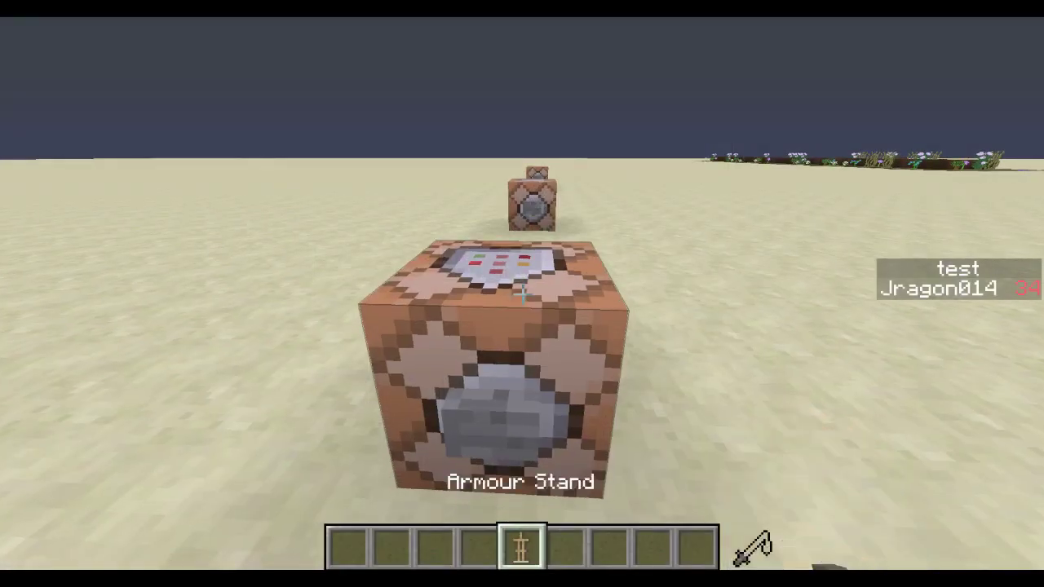
{"action": "right_click", "coordinate": [522, 294]}
Step: Change the block's command to /scoreboard players add @e[type=ArmorStand,c=1] test 3
{"action": "key", "text": "6"}
{"action": "key", "text": "s"}
{"action": "right_click", "coordinate": [522, 294]}
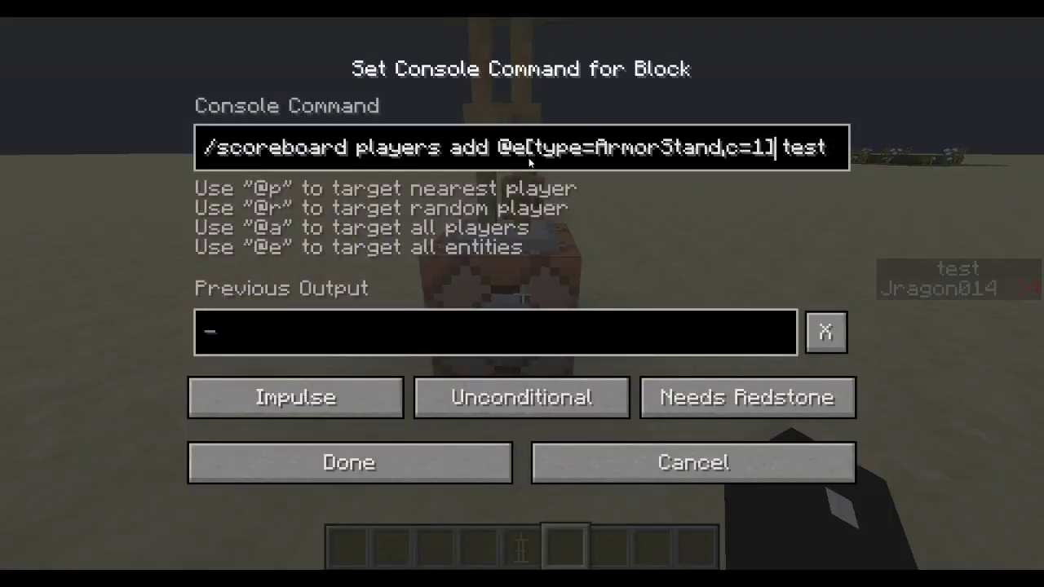
{"action": "key", "text": "Return"}
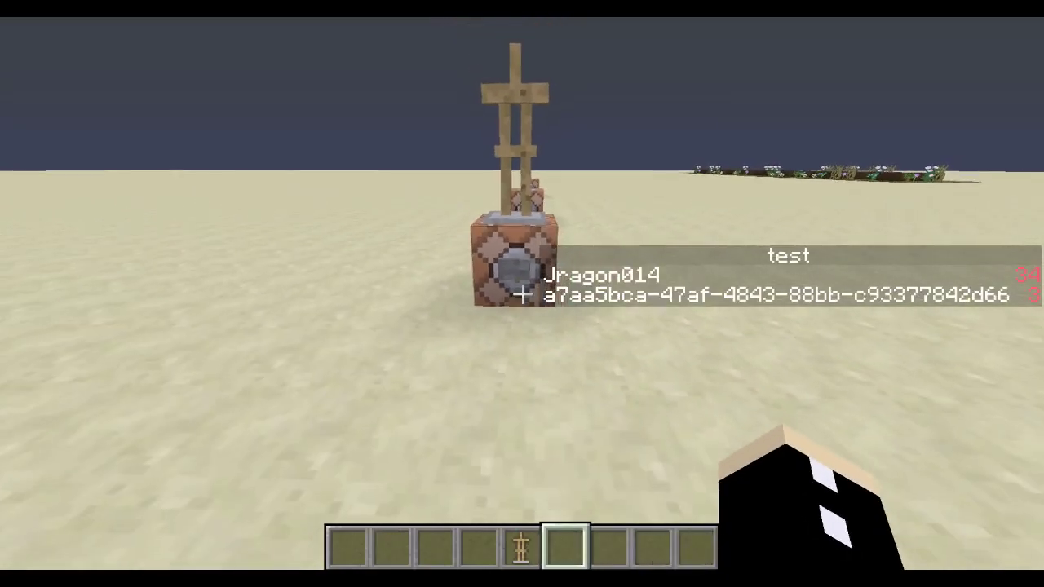
Step: Add 3 to the armour stand's test score twice and break the armour stand
{"action": "key", "text": "w"}
{"action": "right_click", "coordinate": [522, 293]}
{"action": "right_click", "coordinate": [522, 293]}
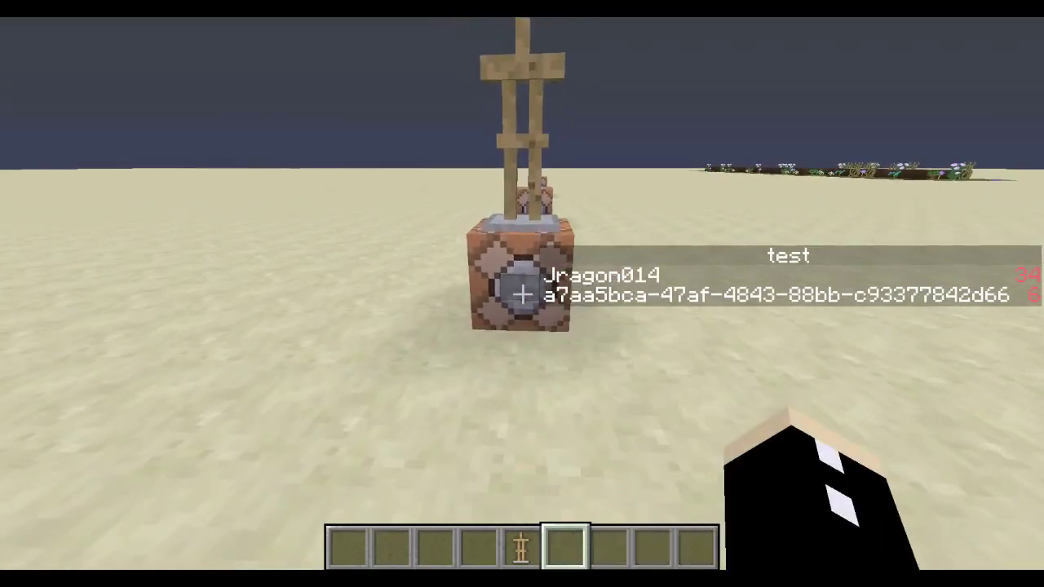
{"action": "left_click", "coordinate": [522, 293]}
Step: Check the command /scoreboard players set @p test 10 in the following command block and run it
{"action": "key", "text": "w"}
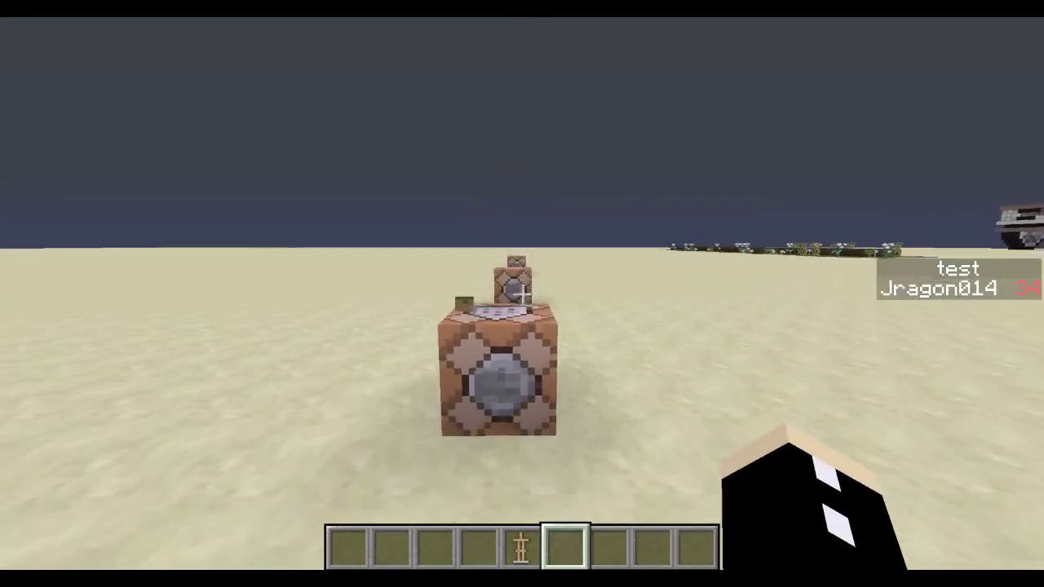
{"action": "key", "text": "space"}
{"action": "key", "text": "w"}
{"action": "right_click", "coordinate": [522, 294]}
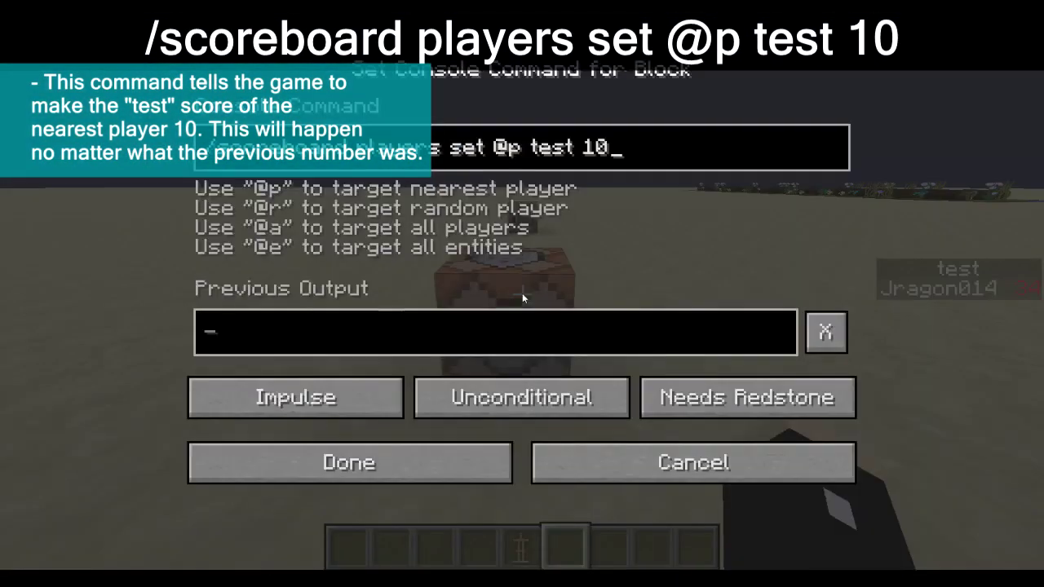
{"action": "key", "text": "Escape"}
{"action": "key", "text": "s"}
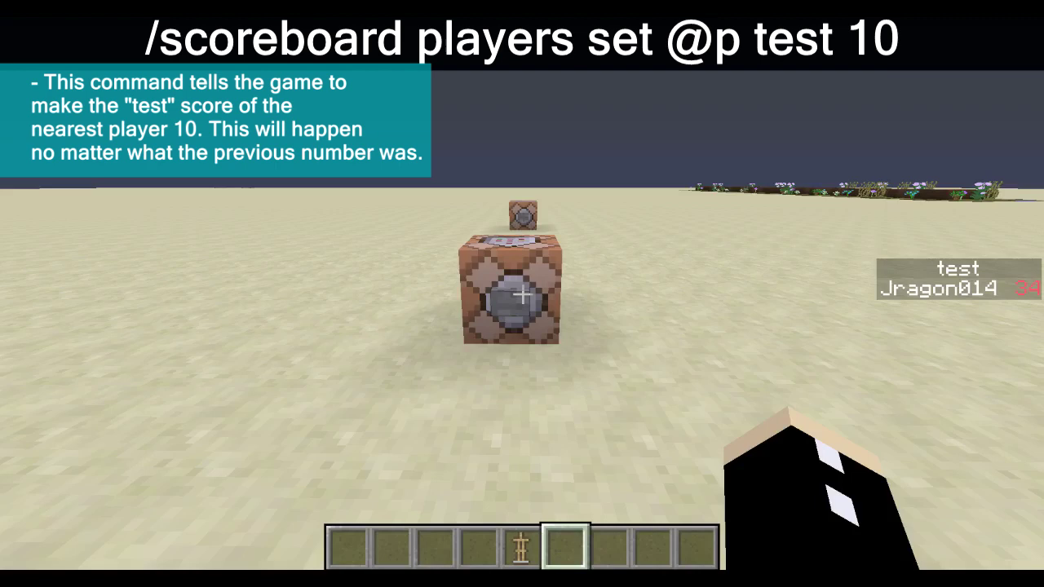
{"action": "key", "text": "s"}
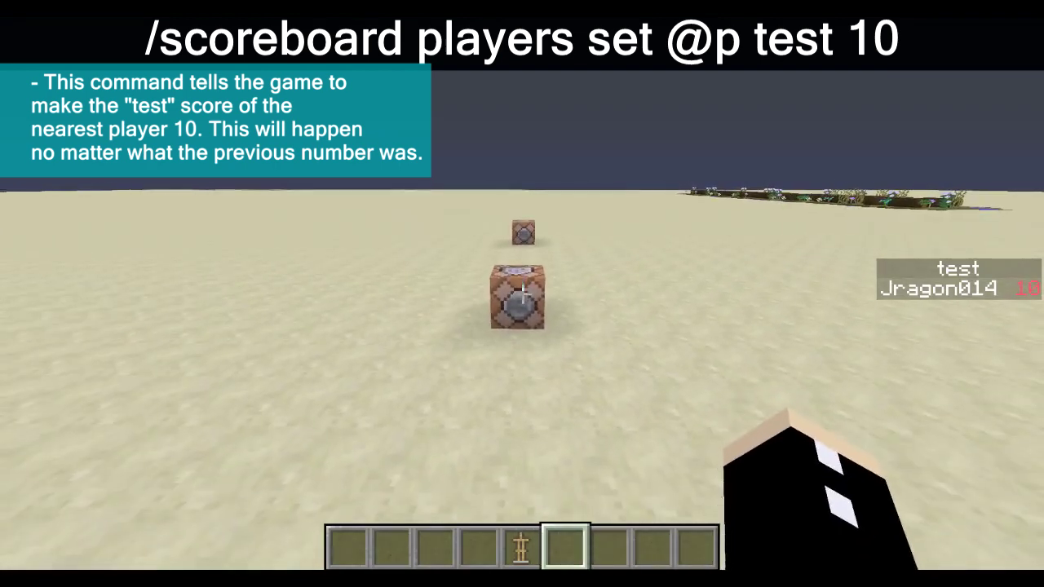
Step: Change the armour stand selector in the score-adding block back to @p and run the command once
{"action": "key", "text": "w"}
{"action": "key", "text": "space"}
{"action": "key", "text": "space"}
{"action": "key", "text": "s"}
{"action": "key", "text": "w"}
{"action": "right_click", "coordinate": [525, 293]}
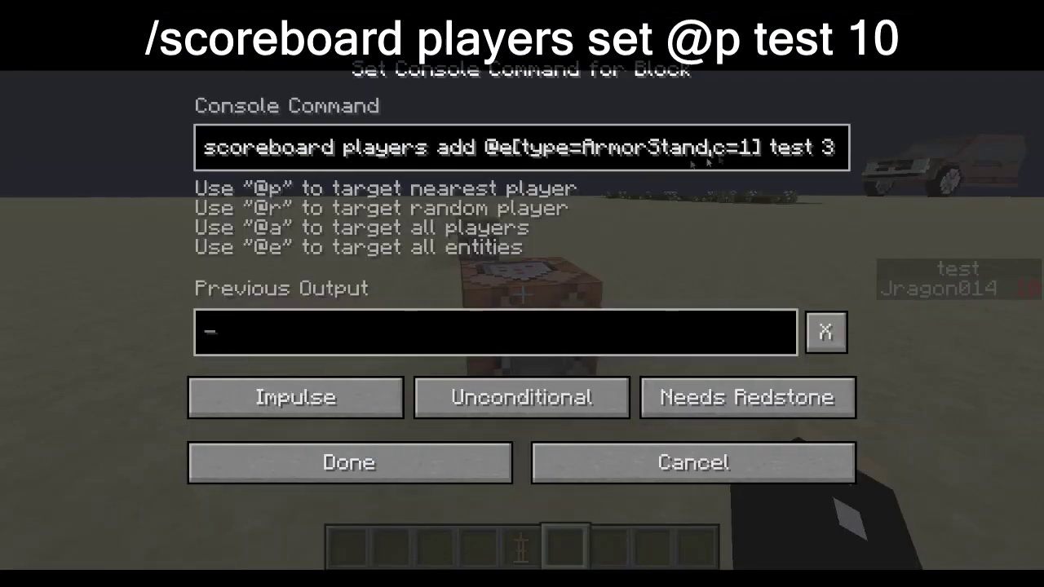
{"action": "key", "text": "BackSpace"}
{"action": "key", "text": "BackSpace"}
{"action": "key", "text": "BackSpace"}
{"action": "key", "text": "BackSpace"}
{"action": "key", "text": "BackSpace"}
{"action": "key", "text": "BackSpace"}
{"action": "key", "text": "BackSpace"}
{"action": "key", "text": "BackSpace"}
{"action": "key", "text": "BackSpace"}
{"action": "key", "text": "BackSpace"}
{"action": "key", "text": "BackSpace"}
{"action": "key", "text": "BackSpace"}
{"action": "key", "text": "BackSpace"}
{"action": "key", "text": "BackSpace"}
{"action": "type", "text": "p"}
{"action": "key", "text": "Return"}
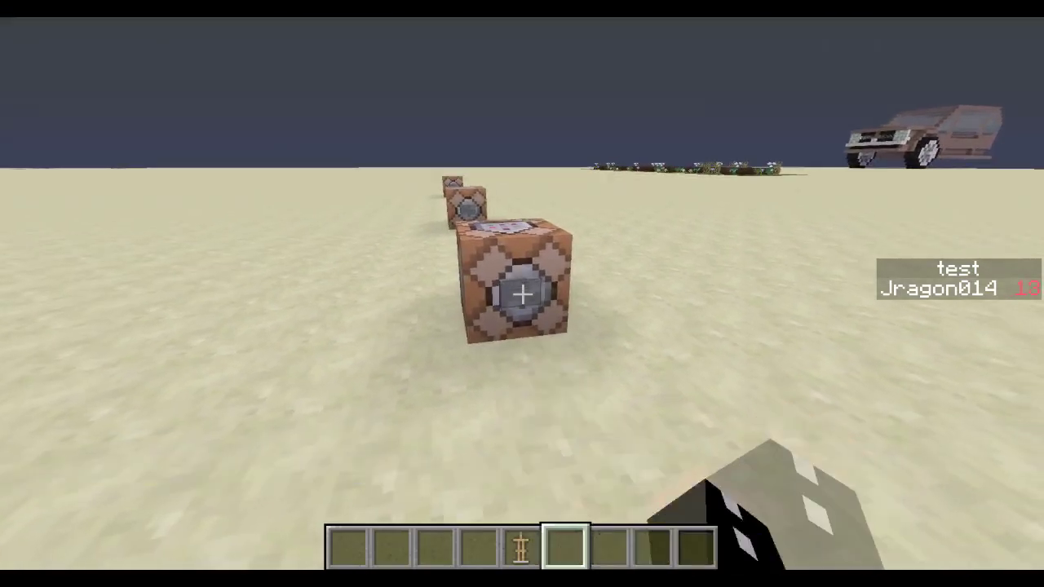
Step: Set the nearest player's test score to 10 again with the set command block
{"action": "key", "text": "w"}
{"action": "right_click", "coordinate": [522, 294]}
{"action": "key", "text": "d"}
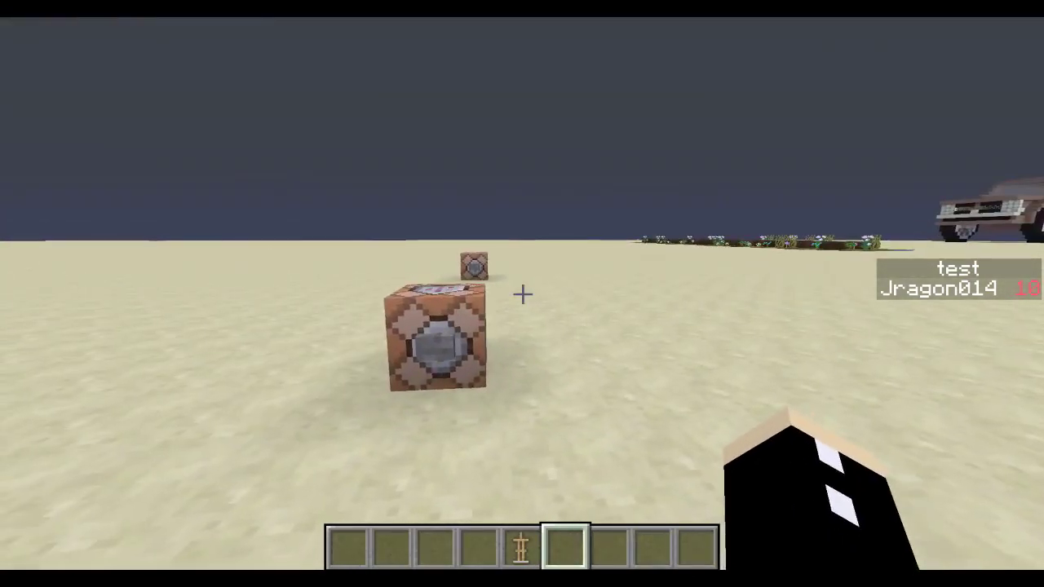
Step: Run the last command block repeatedly to remove 10 from the nearest player's test score each time
{"action": "key", "text": "w"}
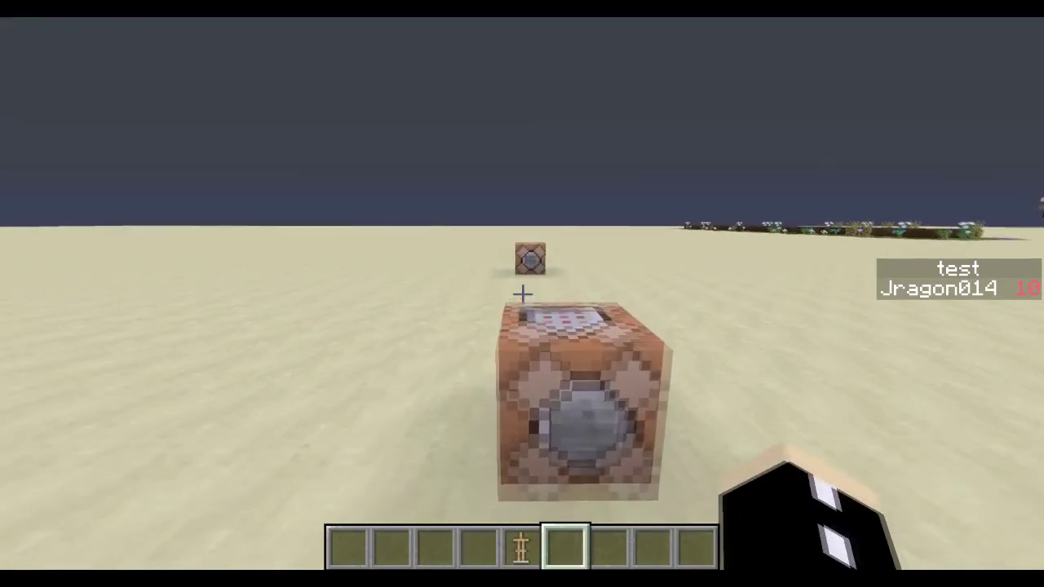
{"action": "key", "text": "w"}
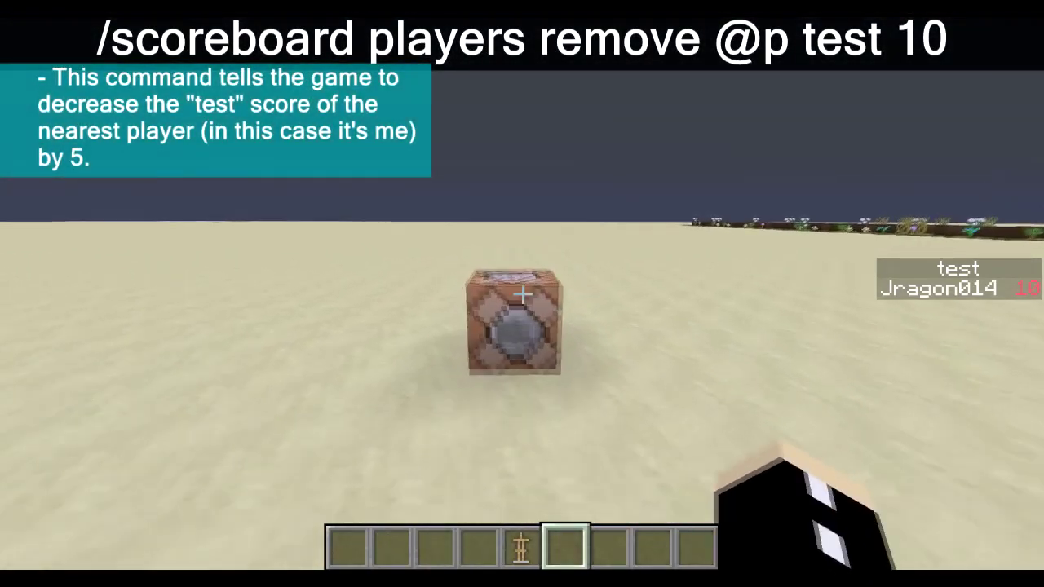
{"action": "right_click", "coordinate": [523, 294]}
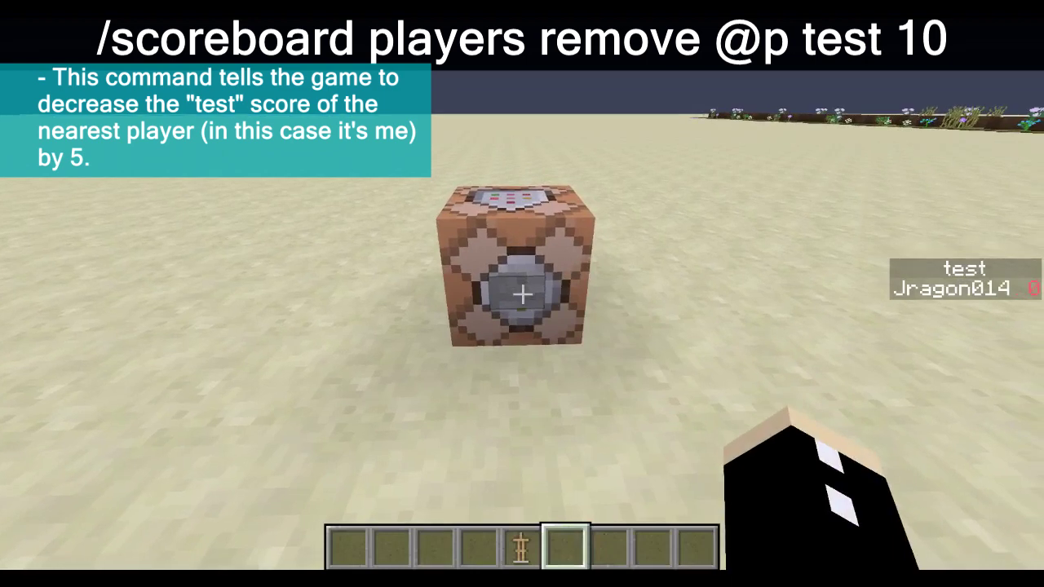
{"action": "right_click", "coordinate": [523, 294]}
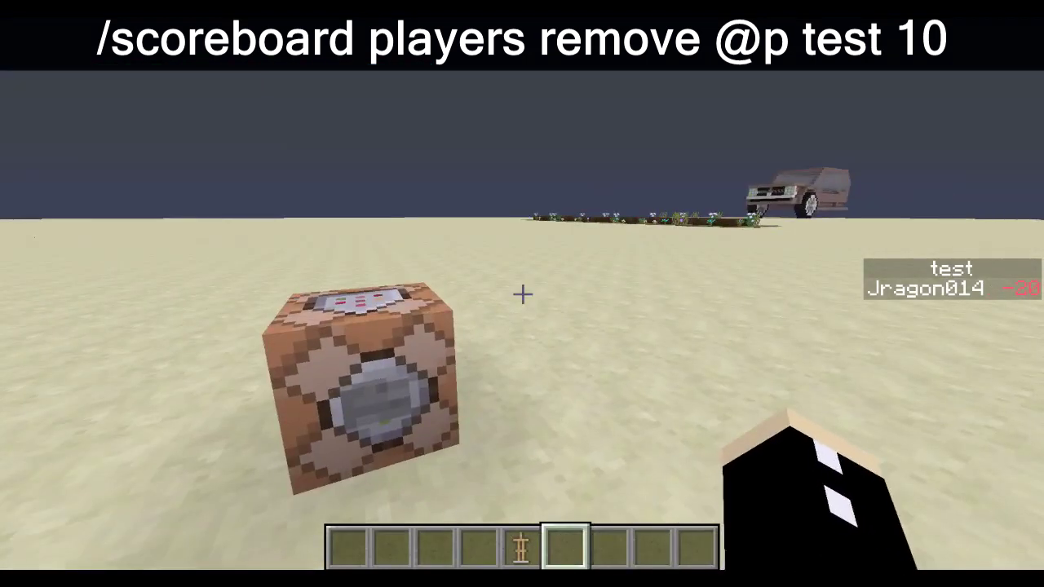
{"action": "key", "text": "a"}
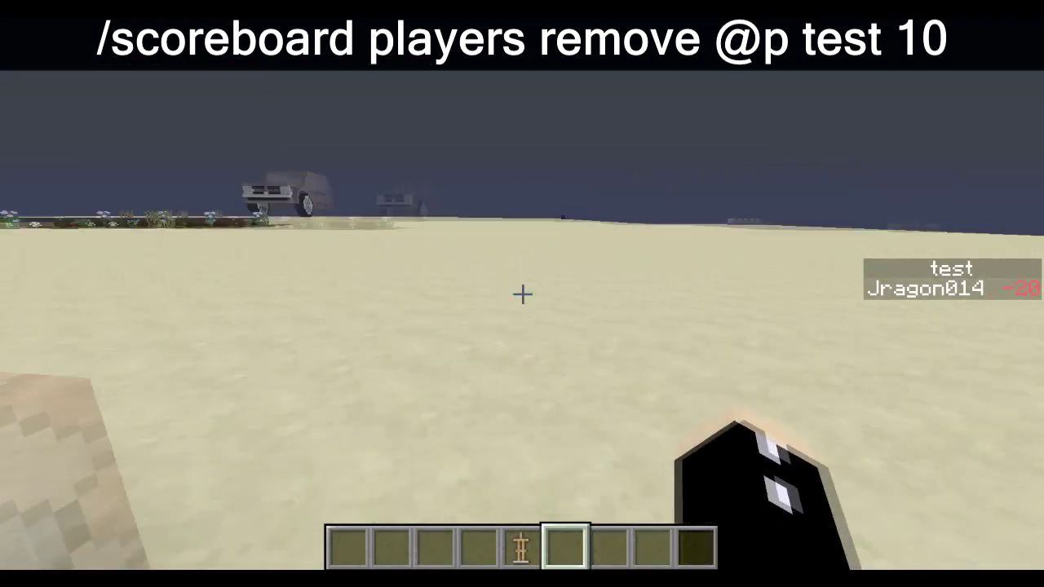
{"action": "key", "text": "t"}
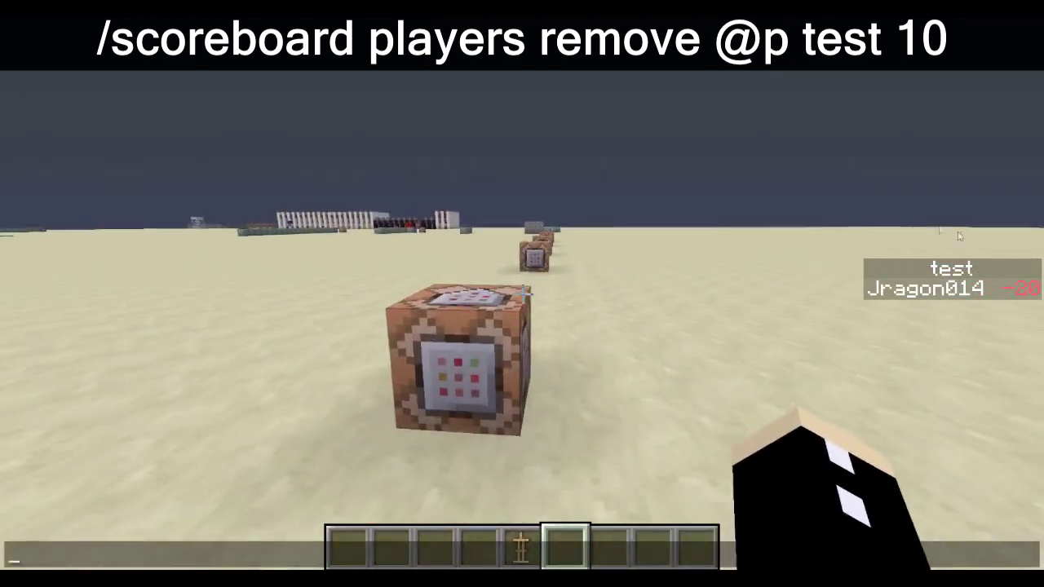
{"action": "key", "text": "Escape"}
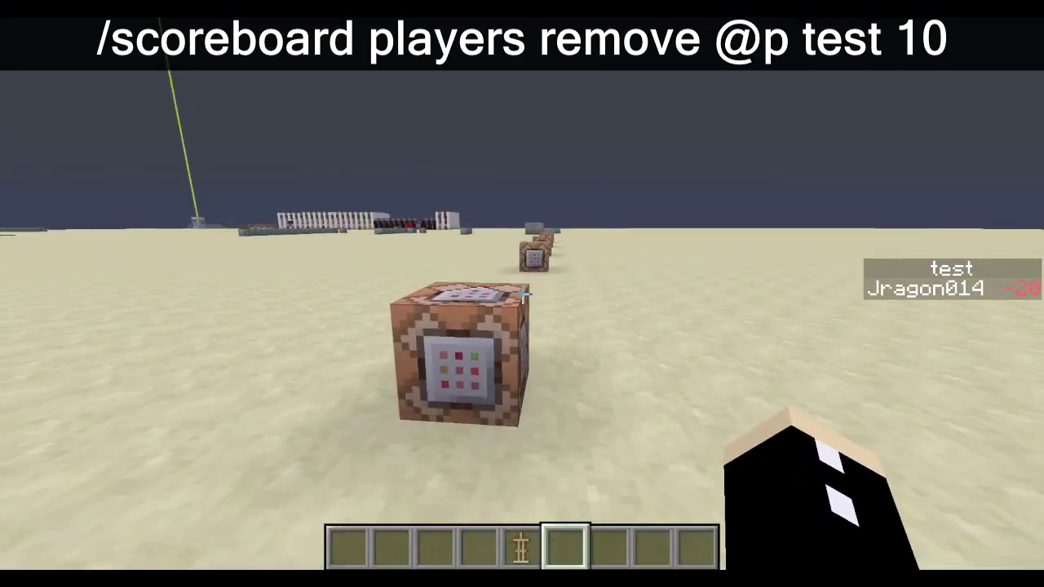
Step: Clear the sidebar display with the chat command /scoreboard objectives setdisplay sidebar
{"action": "type", "text": "/scoreboard objectives"}
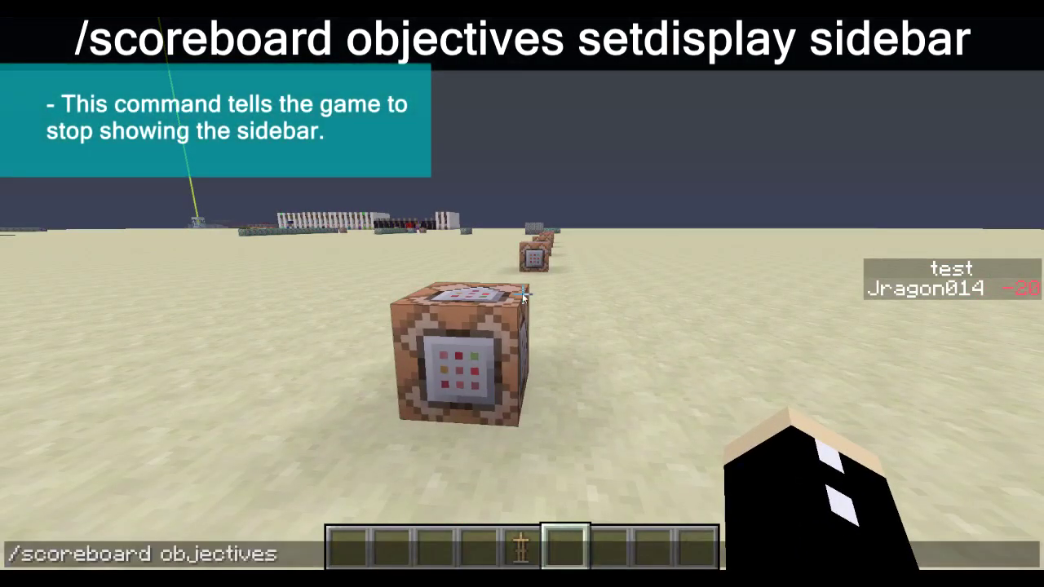
{"action": "type", "text": " setdisplay sidebar"}
{"action": "key", "text": "Return"}
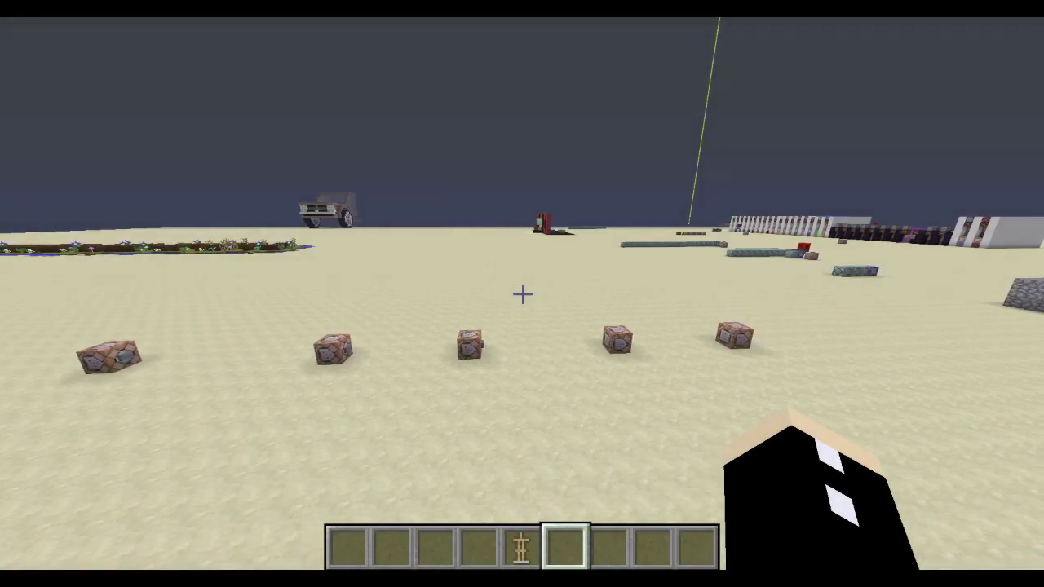
Step: Add a dummy objective named test1 with the display name "This is a test." through a chat command
{"action": "key", "text": "w"}
{"action": "key", "text": "s"}
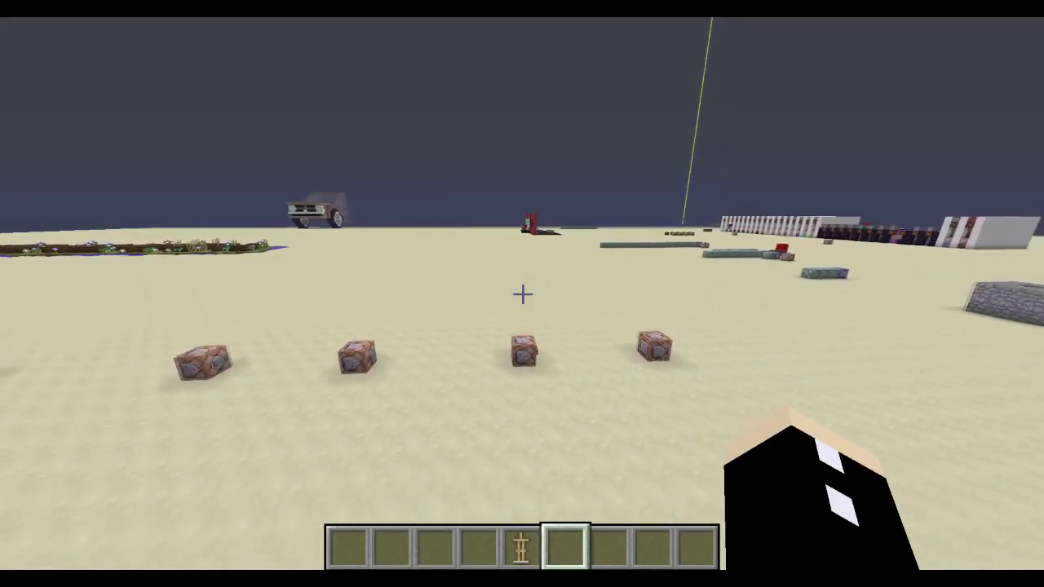
{"action": "key", "text": "slash"}
{"action": "type", "text": "scoreboard objectives add"}
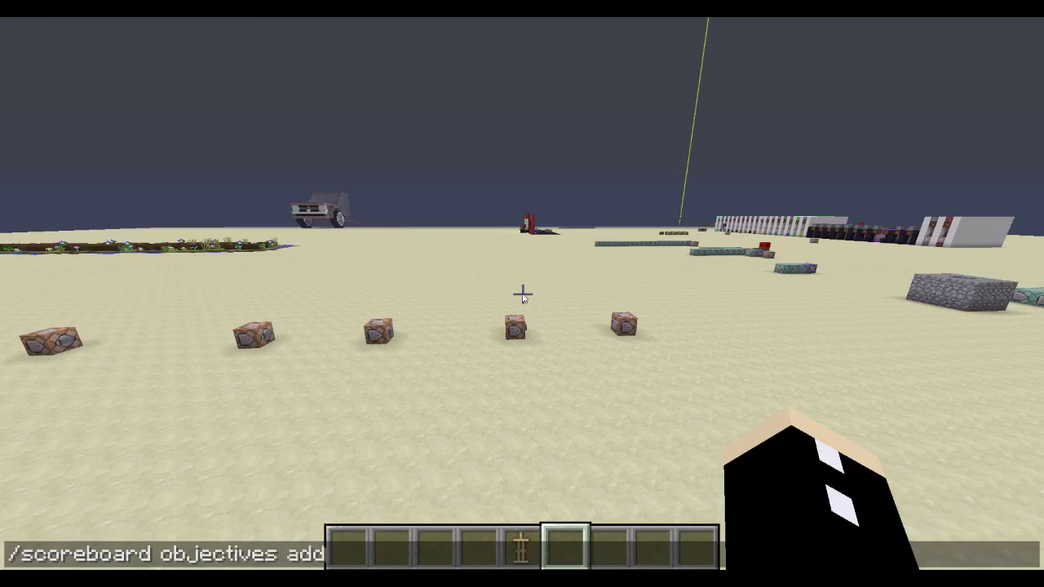
{"action": "type", "text": " test1"}
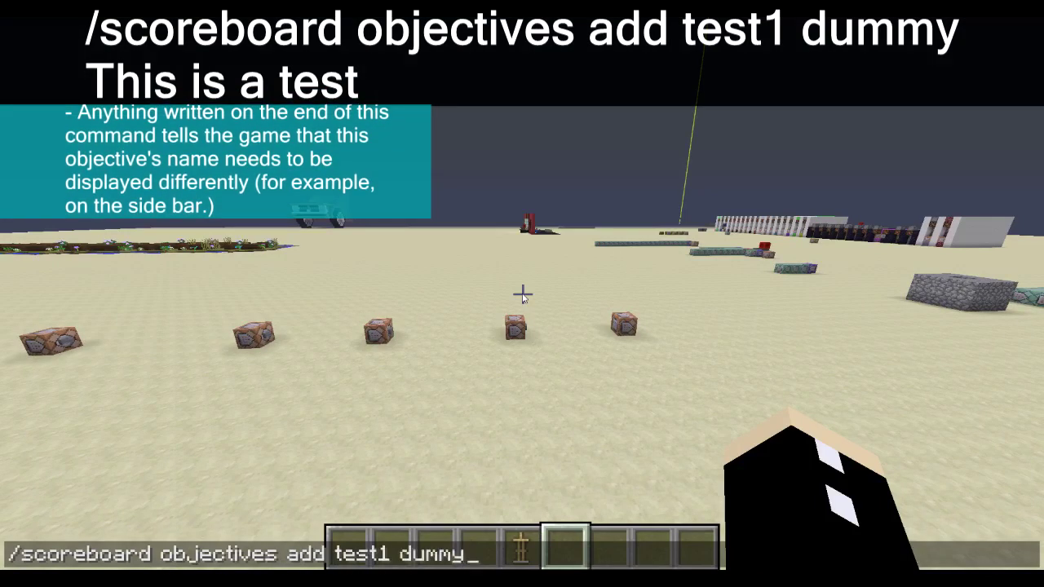
{"action": "type", "text": " dummy"}
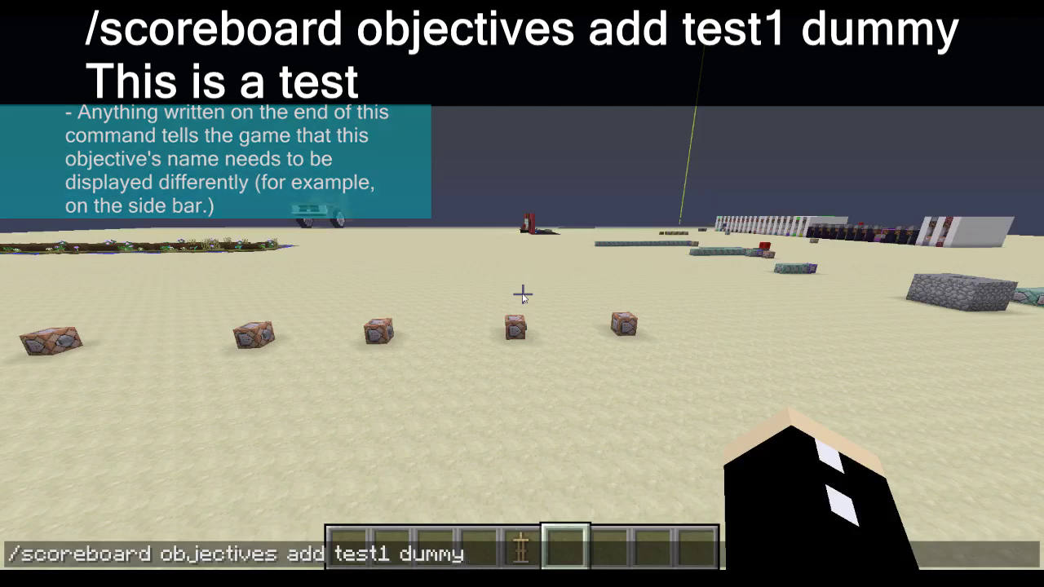
{"action": "type", "text": " This is a test."}
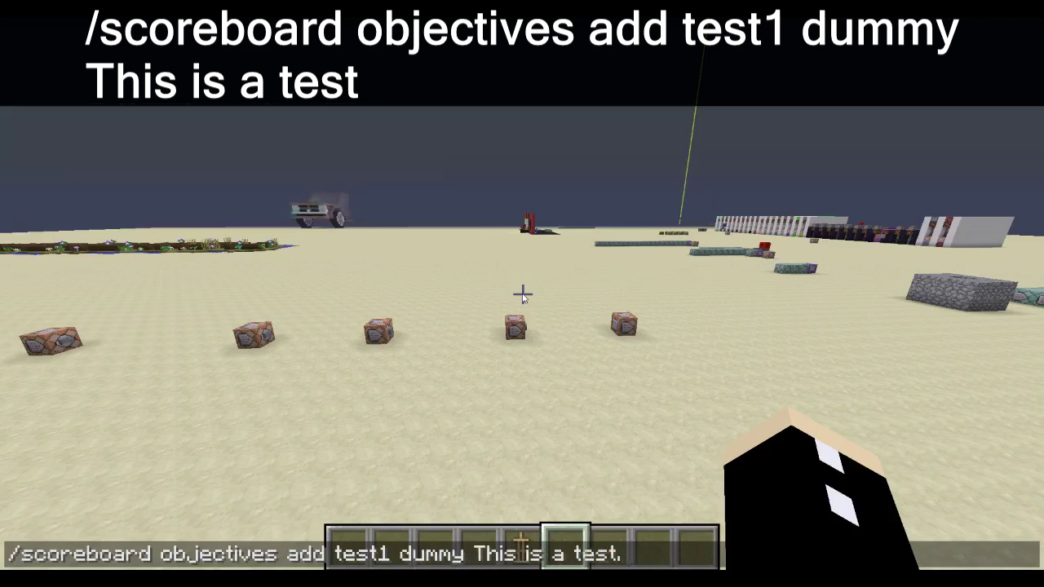
{"action": "key", "text": "Return"}
Step: Show the test1 objective in the sidebar with /scoreboard objectives setdisplay sidebar test1
{"action": "key", "text": "slash"}
{"action": "type", "text": "scoreboard "}
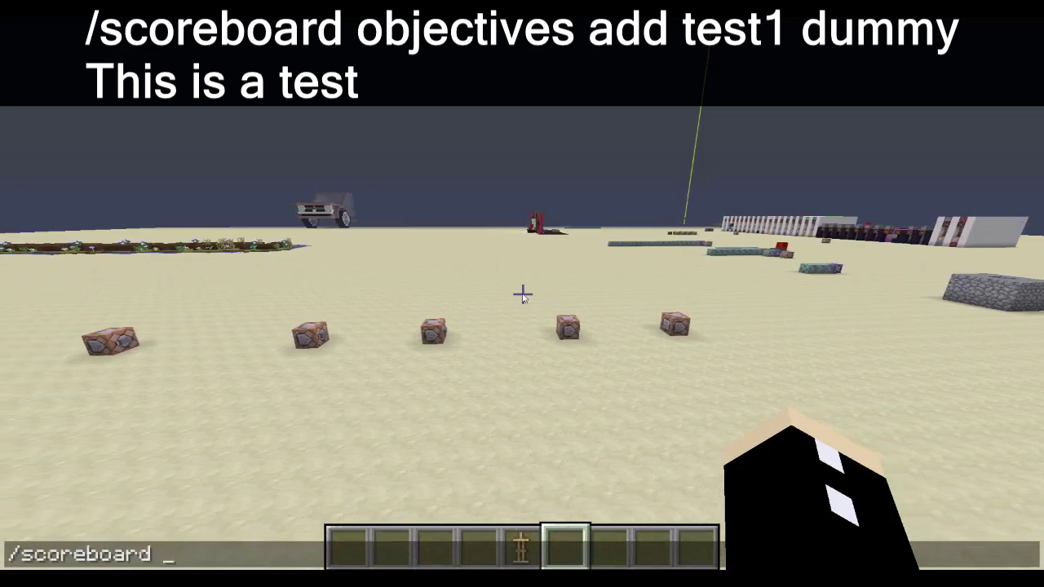
{"action": "type", "text": "objectives setdisplay sidebar tes"}
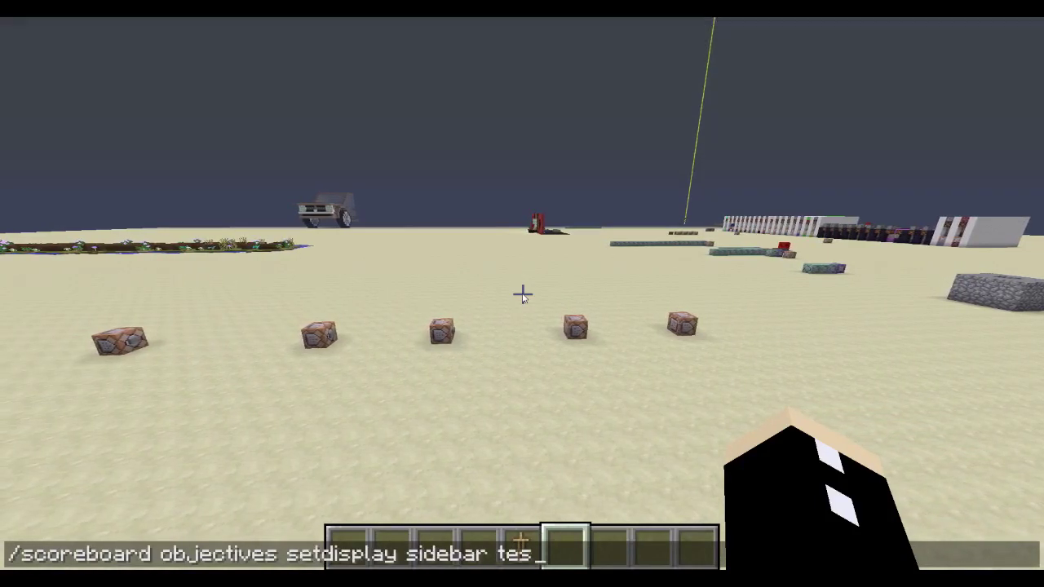
{"action": "key", "text": "Escape"}
Step: Set the nearest player's test1 score to 0 with a chat command
{"action": "key", "text": "slash"}
{"action": "type", "text": "scoreboard players set @p"}
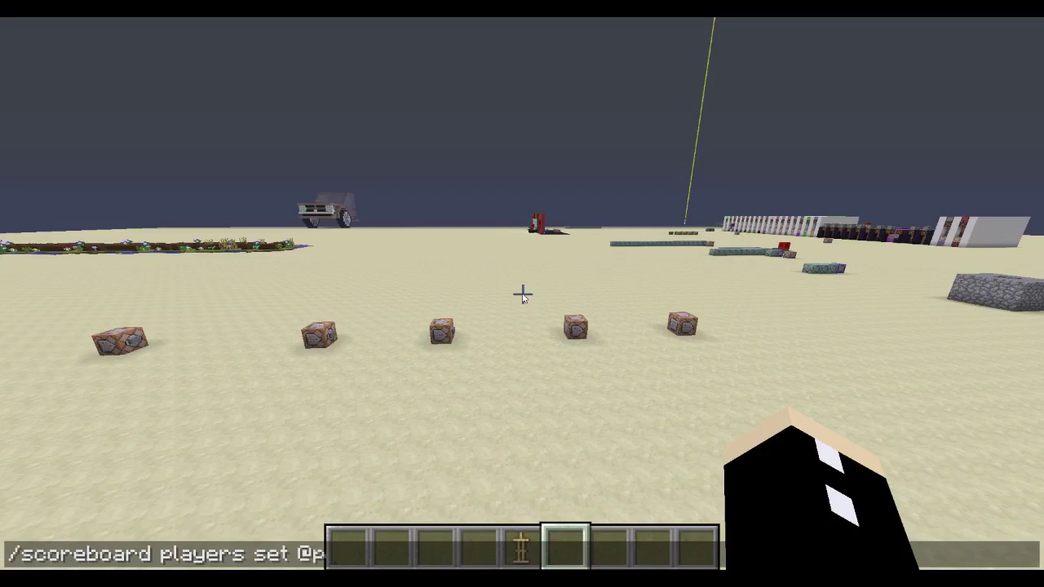
{"action": "type", "text": "0"}
{"action": "key", "text": "Return"}
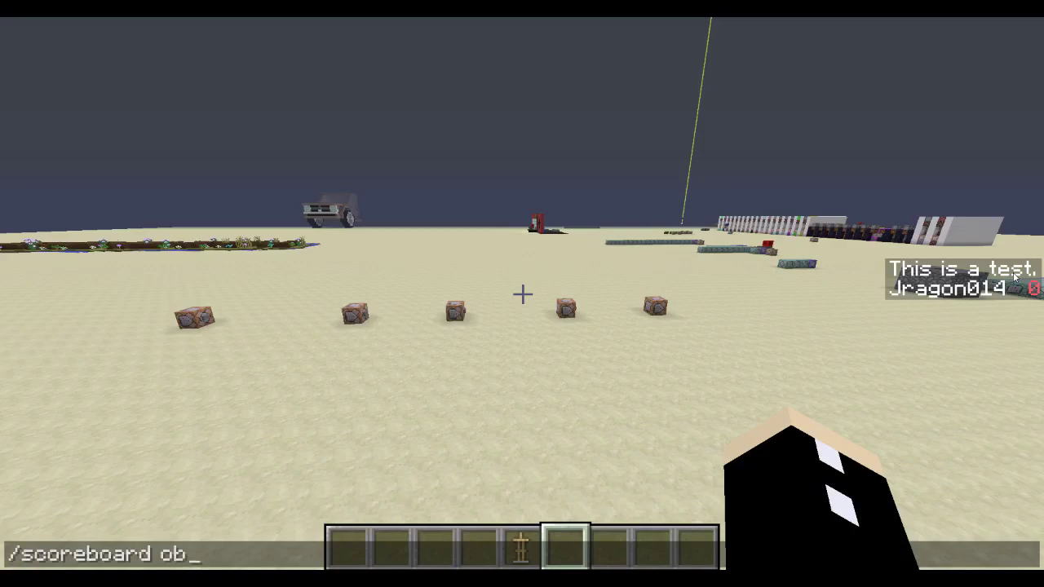
Step: List all scoreboard objectives in the world with /scoreboard objectives list and look through their display names and types
{"action": "type", "text": "st"}
{"action": "key", "text": "Return"}
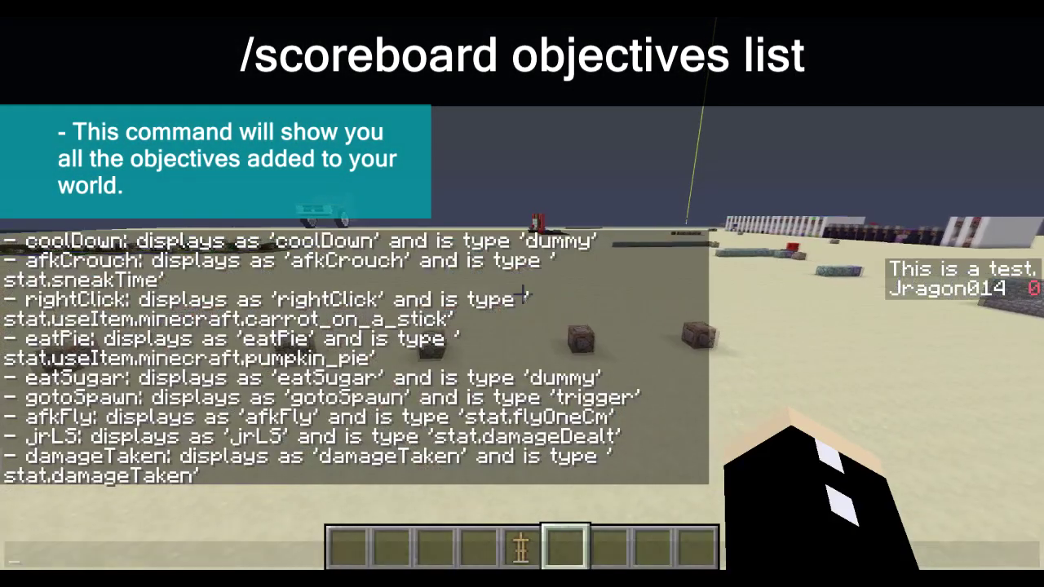
{"action": "scroll", "coordinate": [524, 298], "scroll_direction": "up", "scroll_amount": 2}
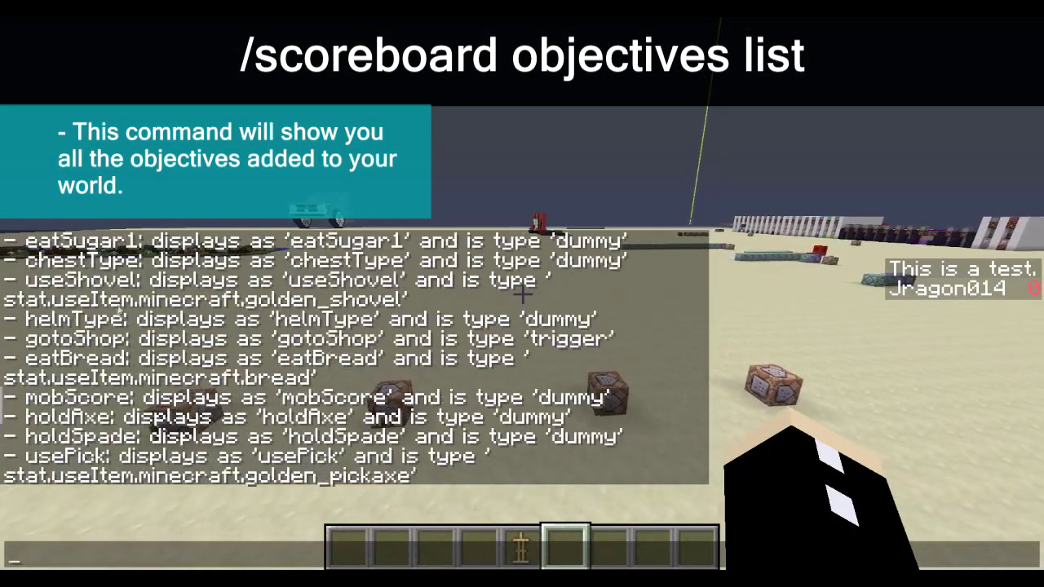
{"action": "scroll", "coordinate": [120, 313], "scroll_direction": "up", "scroll_amount": 2}
{"action": "scroll", "coordinate": [119, 313], "scroll_direction": "up", "scroll_amount": 5}
{"action": "scroll", "coordinate": [111, 314], "scroll_direction": "down", "scroll_amount": 6}
{"action": "key", "text": "Escape"}
{"action": "key", "text": "s"}
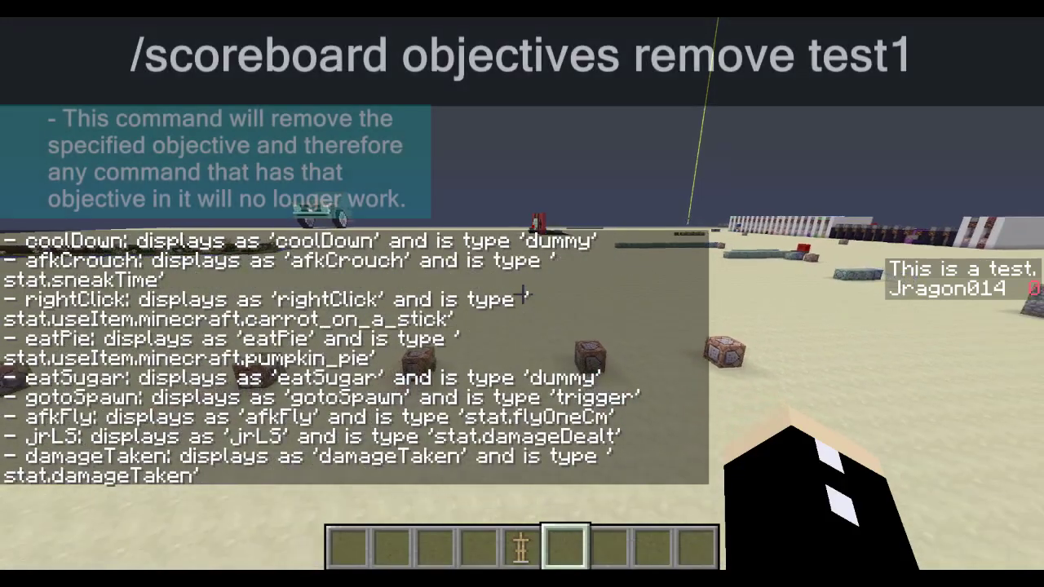
Step: Delete the test1 objective with /scoreboard objectives remove test1
{"action": "type", "text": "/scoreboard objectives remove test1"}
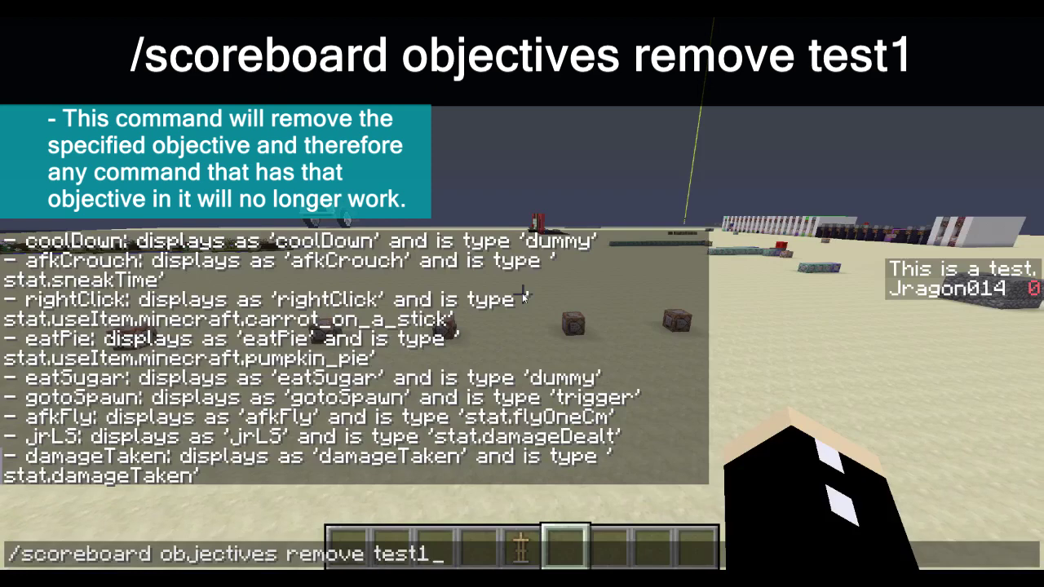
{"action": "key", "text": "Return"}
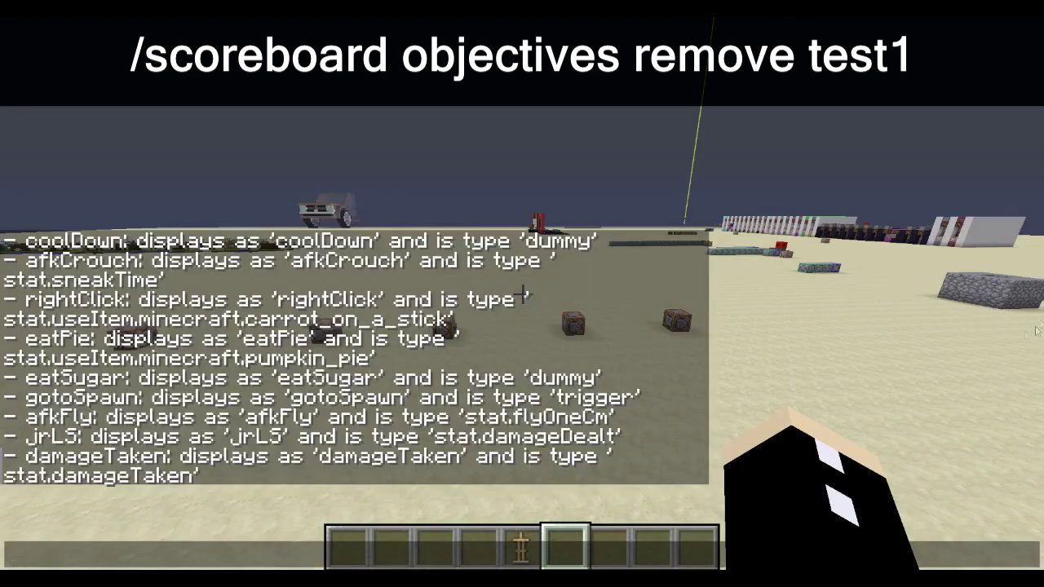
{"action": "key", "text": "Escape"}
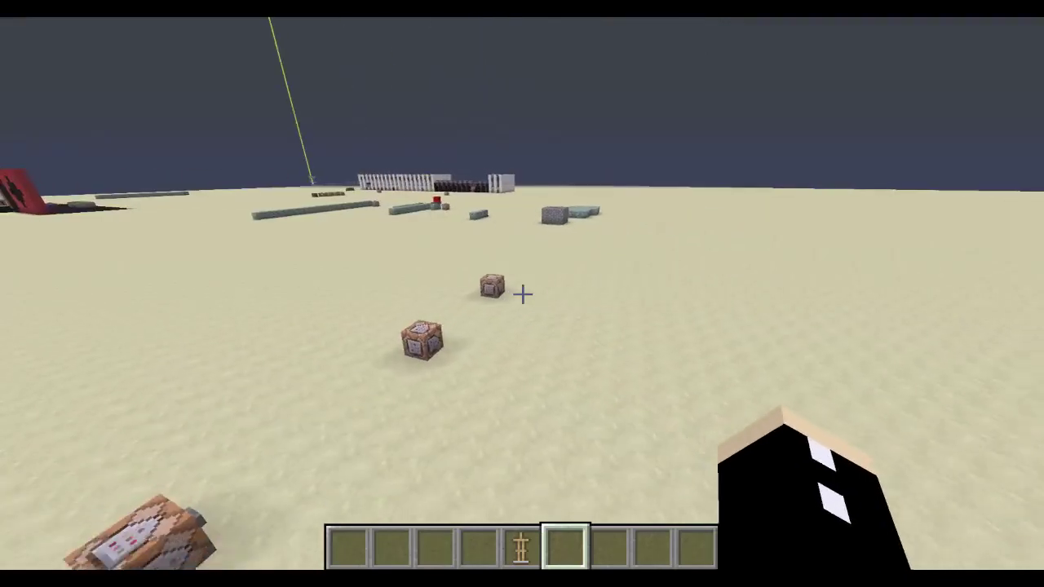
Step: Try to set the nearest player's score in the removed test1 objective to 0
{"action": "key", "text": "slash"}
{"action": "type", "text": "scoreboard players set @p t"}
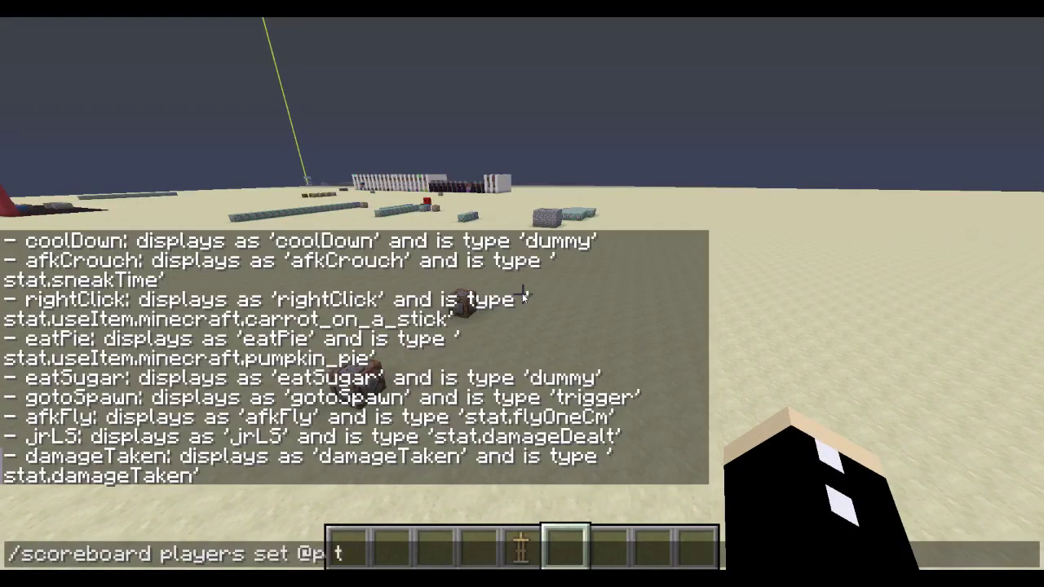
{"action": "type", "text": "est1 0"}
{"action": "key", "text": "Return"}
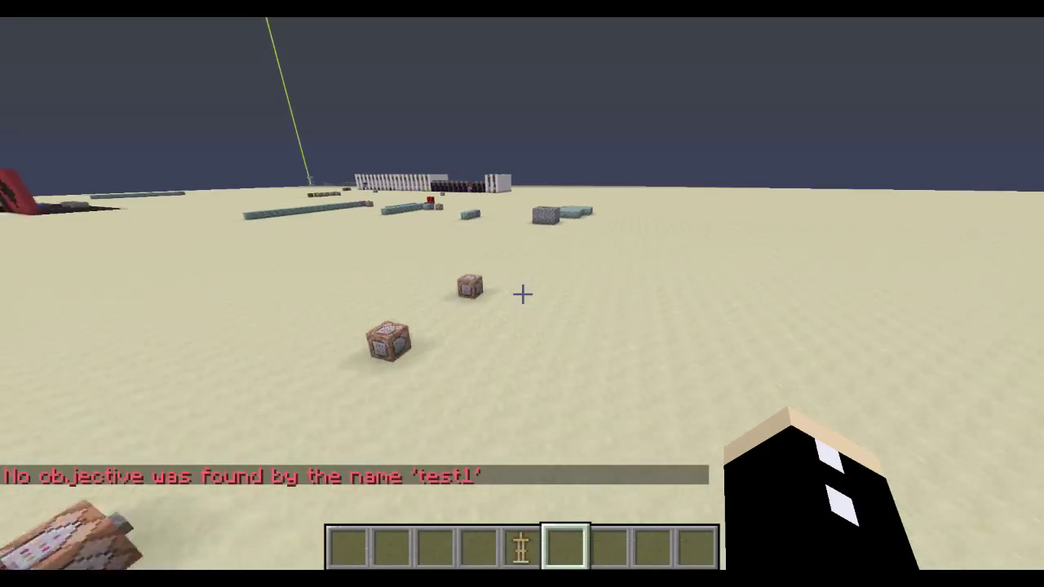
{"action": "key", "text": "t"}
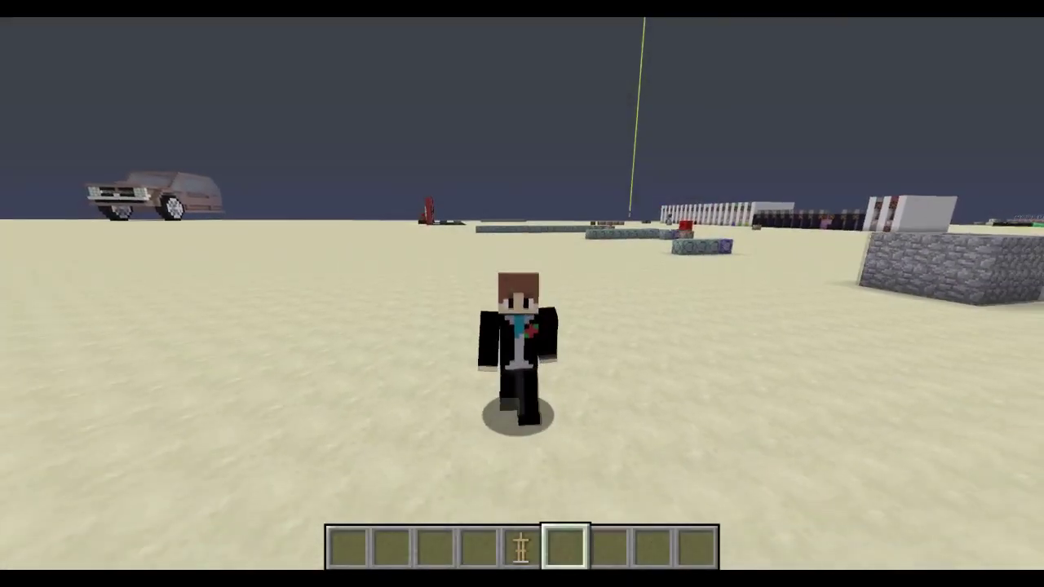
{"action": "key", "text": "w"}
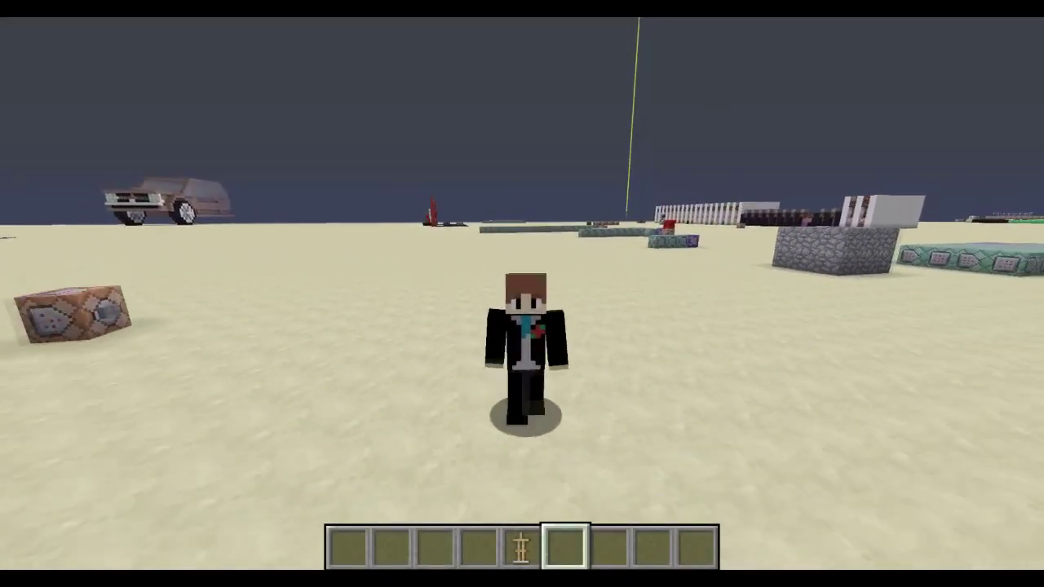
{"action": "key", "text": "w"}
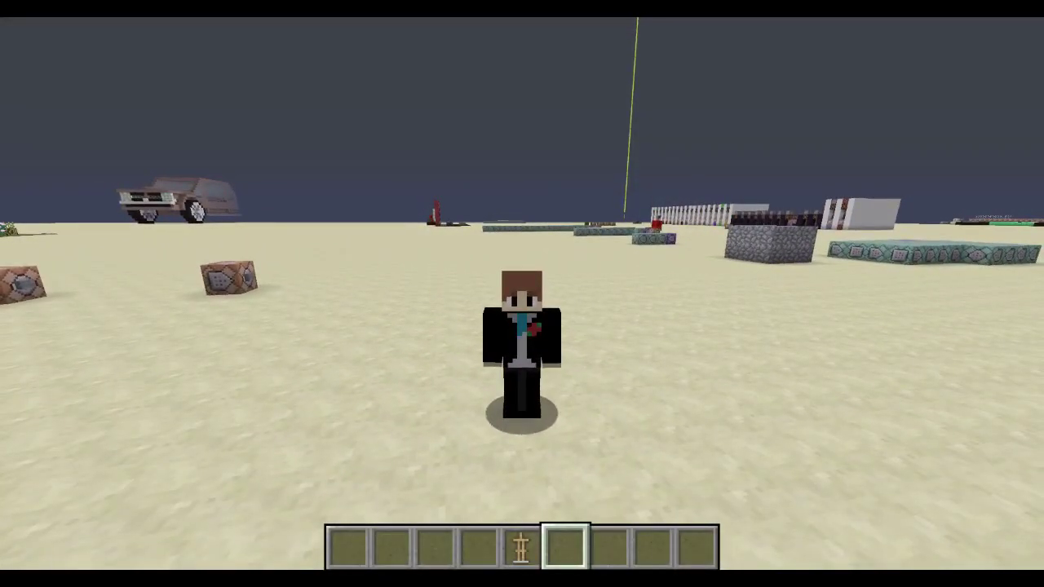
{"action": "key", "text": "w"}
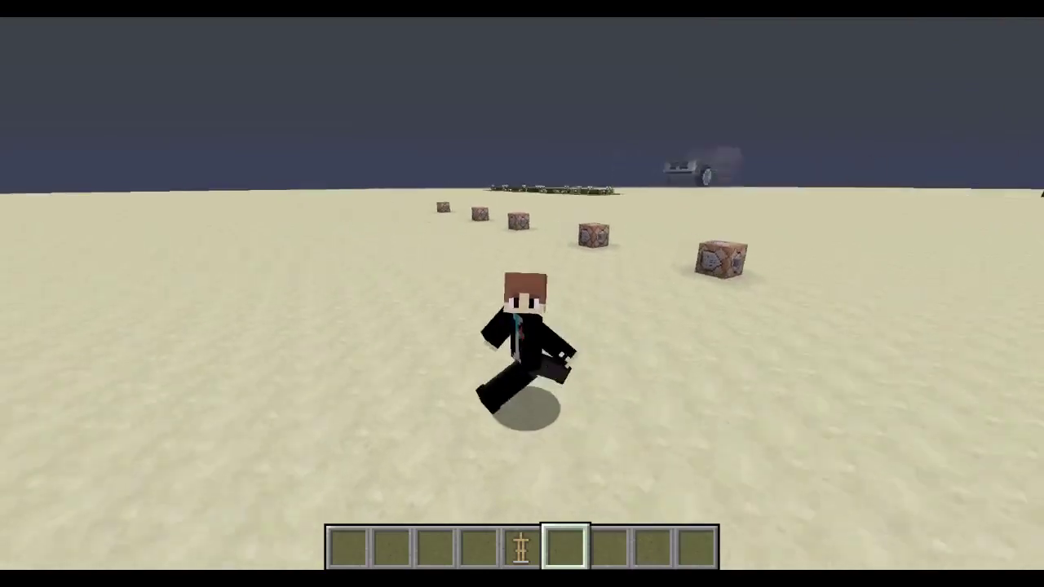
{"action": "key", "text": "w"}
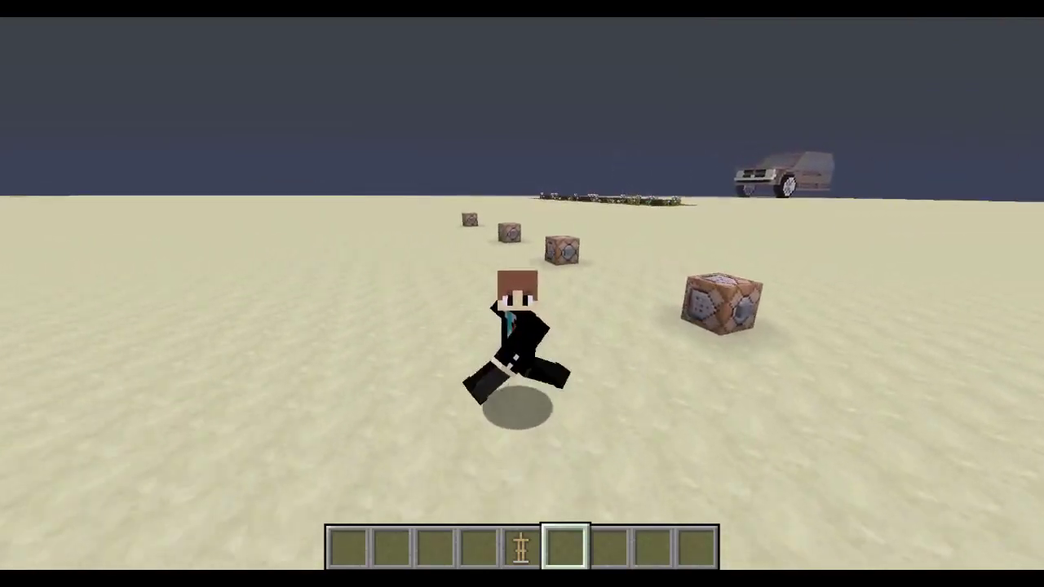
{"action": "key", "text": "s"}
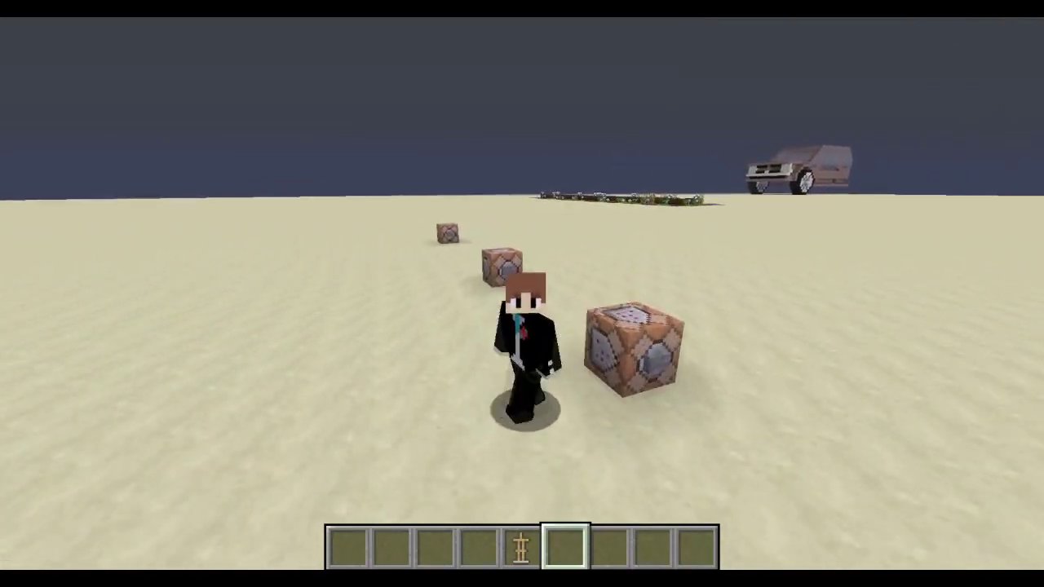
{"action": "key", "text": "w"}
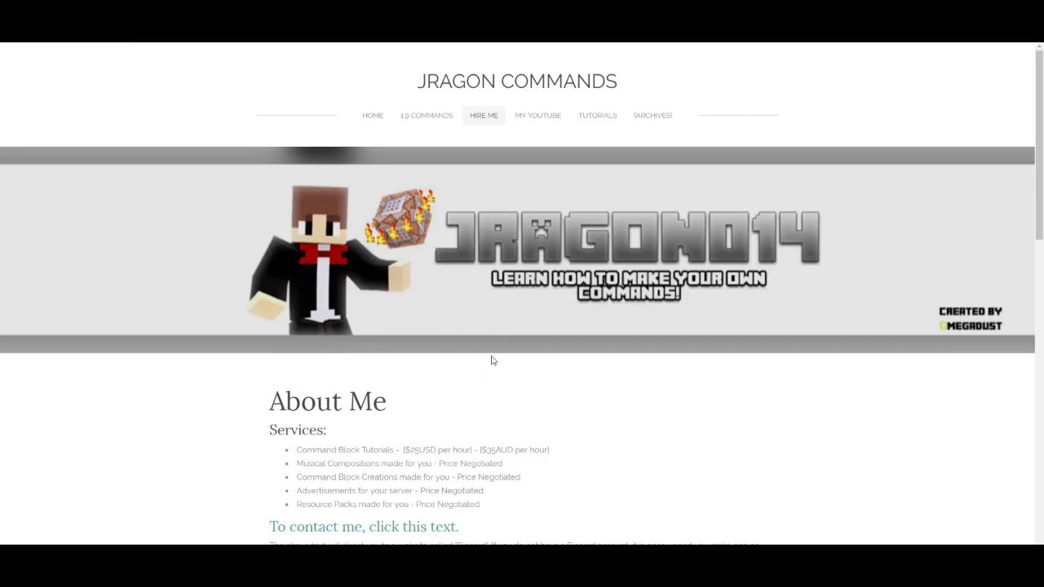
Step: Switch to the Jragon Commands website and examine the services, experience and server advertisement sections of its Hire Me page
{"action": "scroll", "coordinate": [662, 279], "scroll_direction": "down", "scroll_amount": 3}
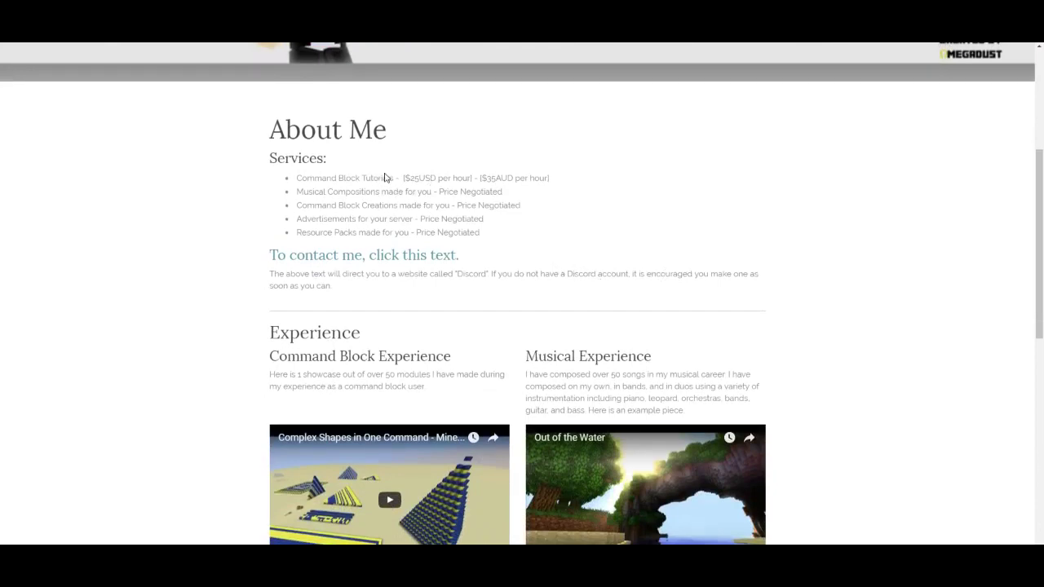
{"action": "scroll", "coordinate": [658, 226], "scroll_direction": "down", "scroll_amount": 1}
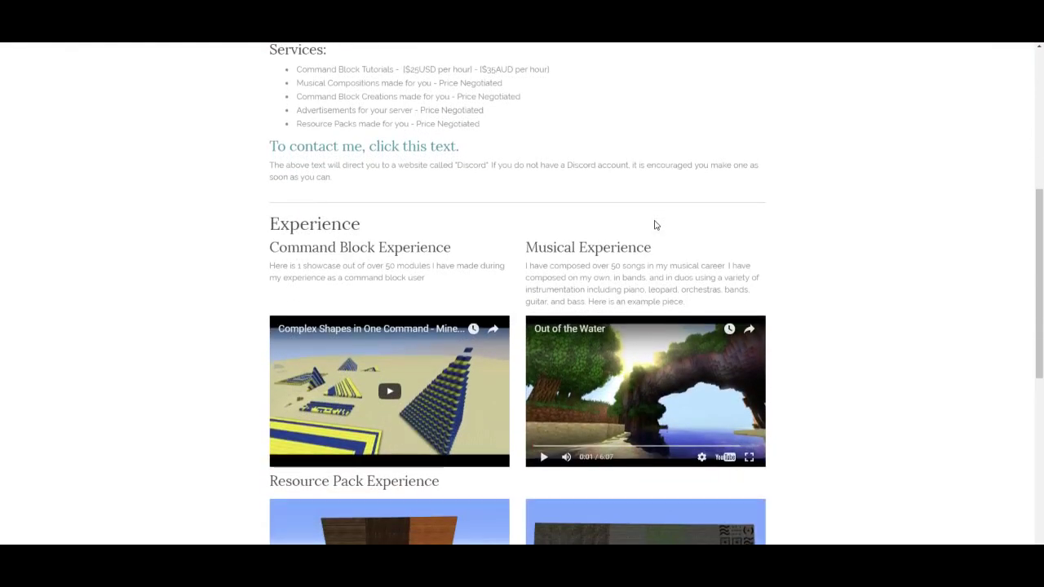
{"action": "scroll", "coordinate": [638, 318], "scroll_direction": "down", "scroll_amount": 3}
{"action": "scroll", "coordinate": [577, 257], "scroll_direction": "down", "scroll_amount": 3}
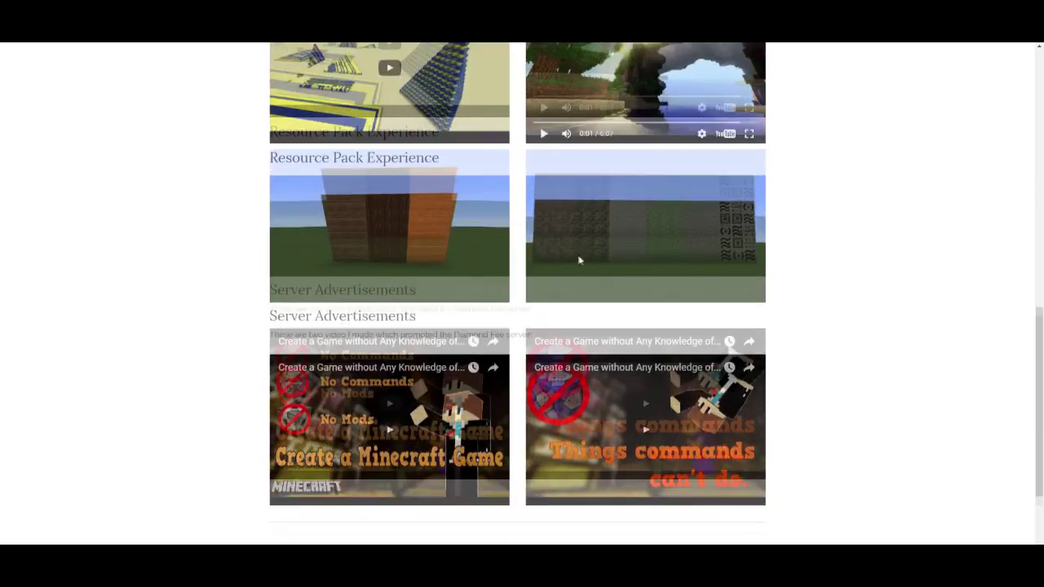
{"action": "scroll", "coordinate": [53, 310], "scroll_direction": "up", "scroll_amount": 3}
{"action": "scroll", "coordinate": [55, 310], "scroll_direction": "up", "scroll_amount": 5}
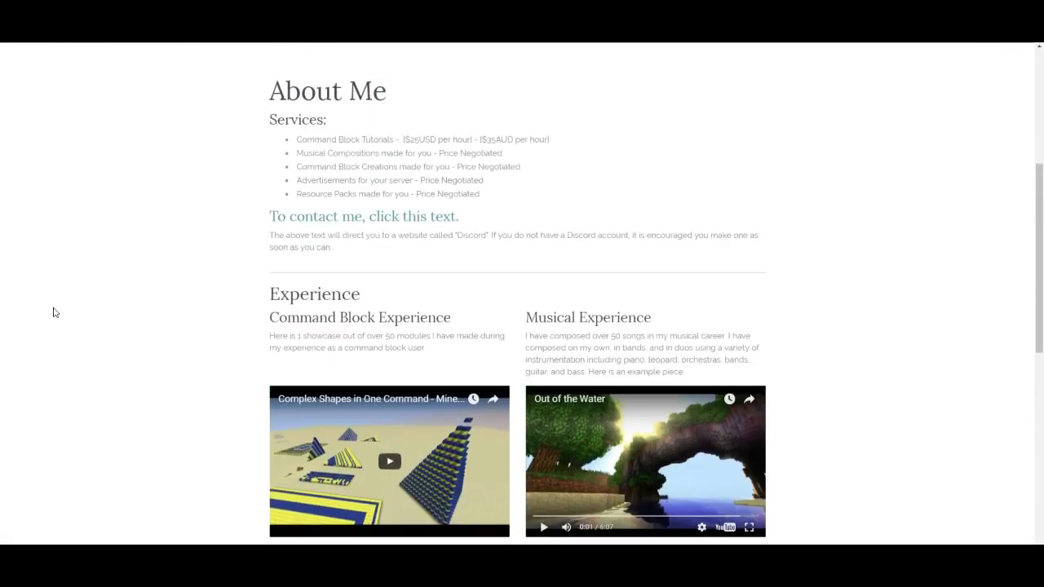
{"action": "scroll", "coordinate": [54, 312], "scroll_direction": "up", "scroll_amount": 3}
{"action": "scroll", "coordinate": [55, 313], "scroll_direction": "down", "scroll_amount": 3}
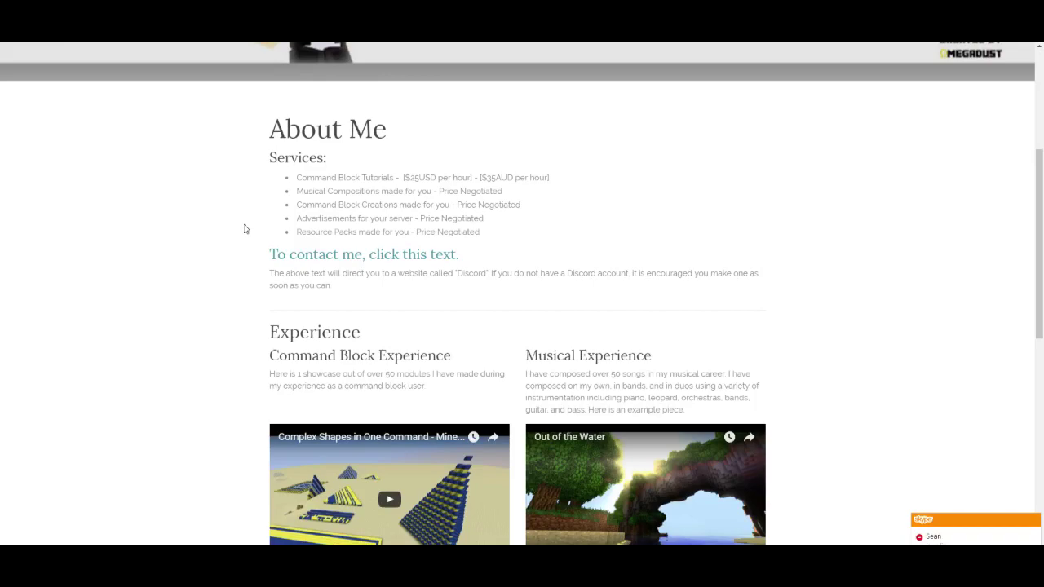
{"action": "scroll", "coordinate": [244, 229], "scroll_direction": "up", "scroll_amount": 2}
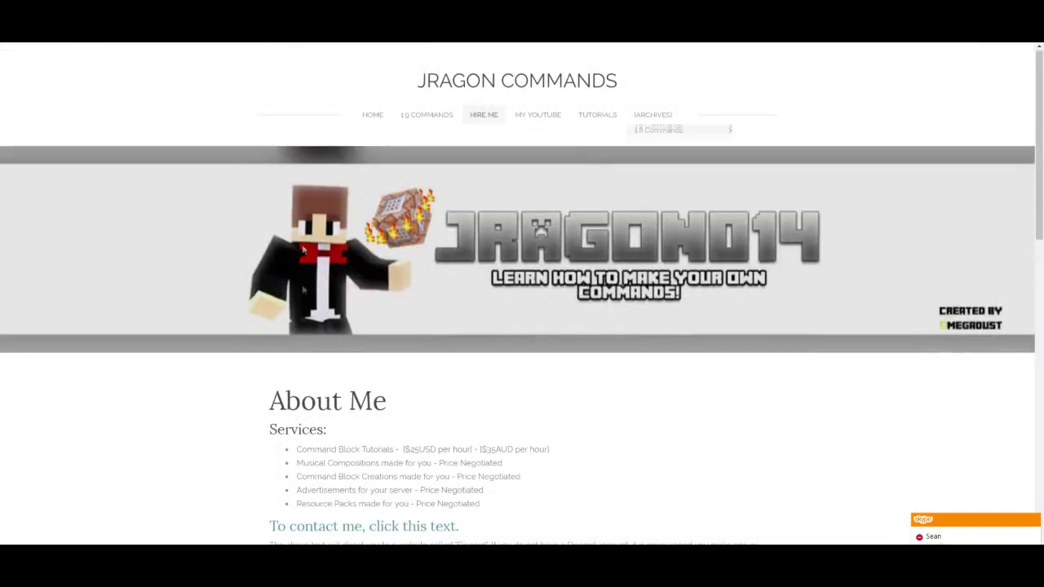
{"action": "scroll", "coordinate": [217, 214], "scroll_direction": "down", "scroll_amount": 1}
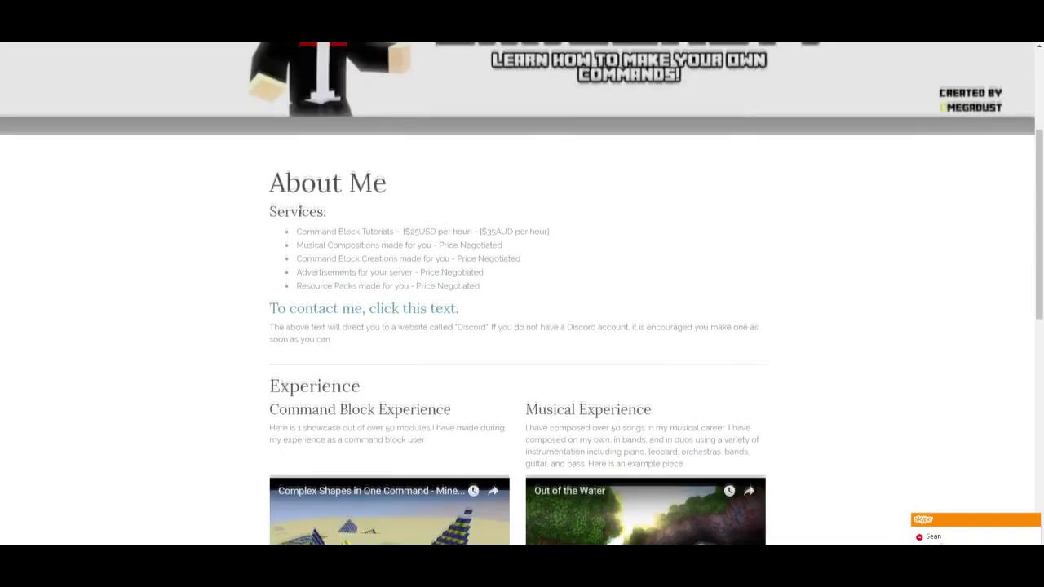
{"action": "scroll", "coordinate": [300, 214], "scroll_direction": "down", "scroll_amount": 6}
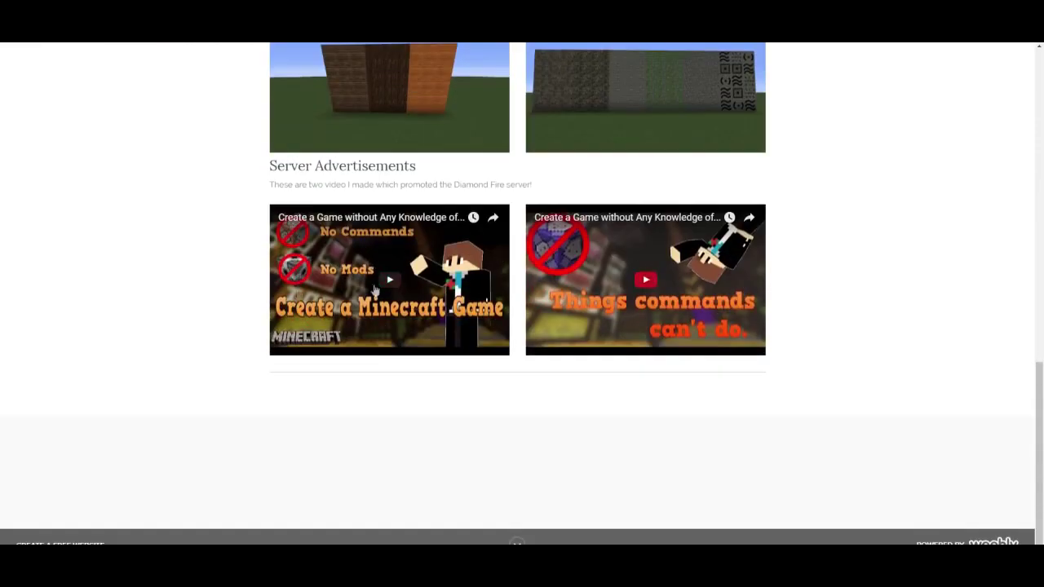